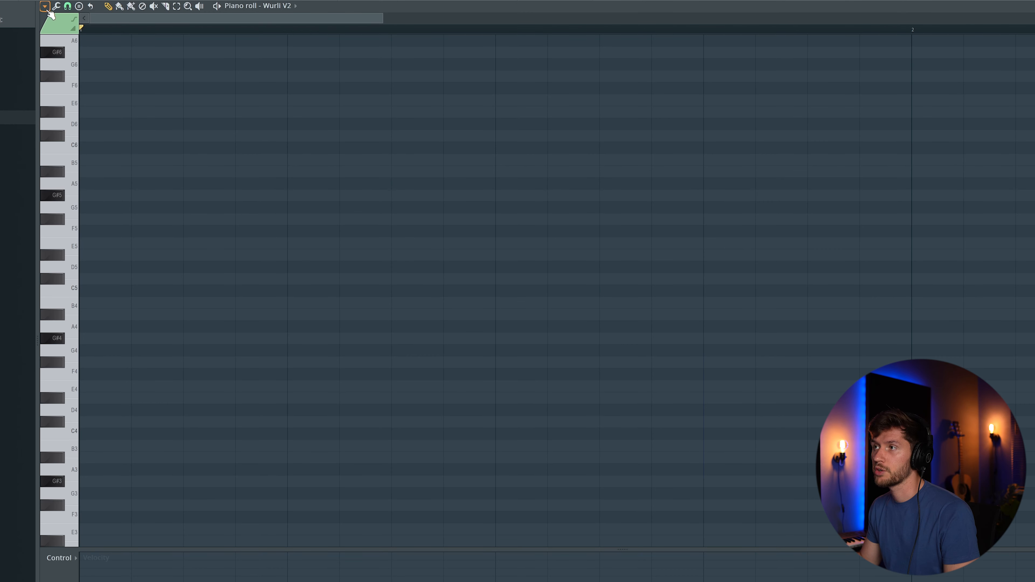
# - Draw a one-bar G#5–B5–D#6 chord for Wurli V2, play it, and set the tempo to 105 BPM
pyautogui.click(45, 6)
pyautogui.moveTo(64, 60)
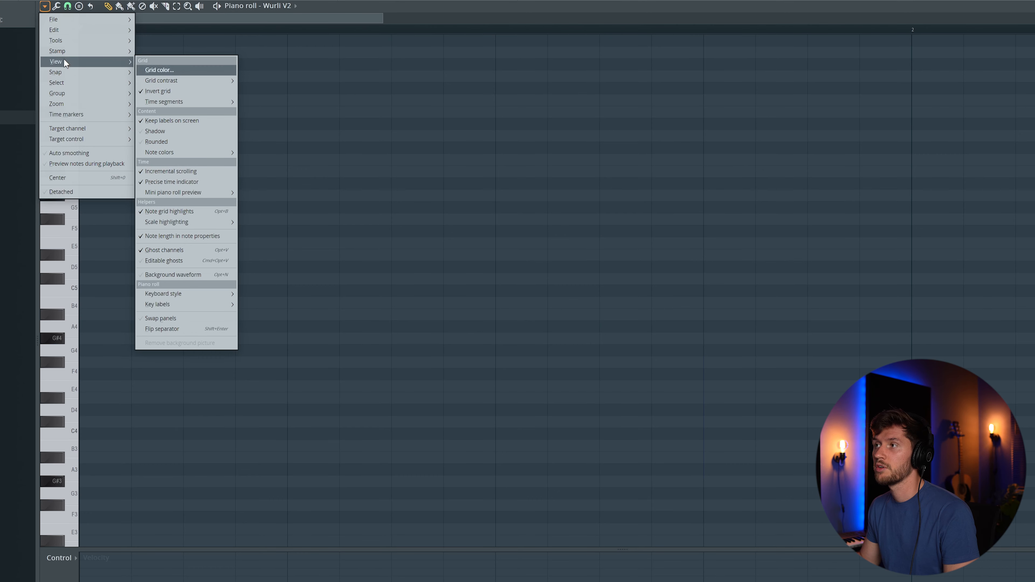
pyautogui.moveTo(156, 218)
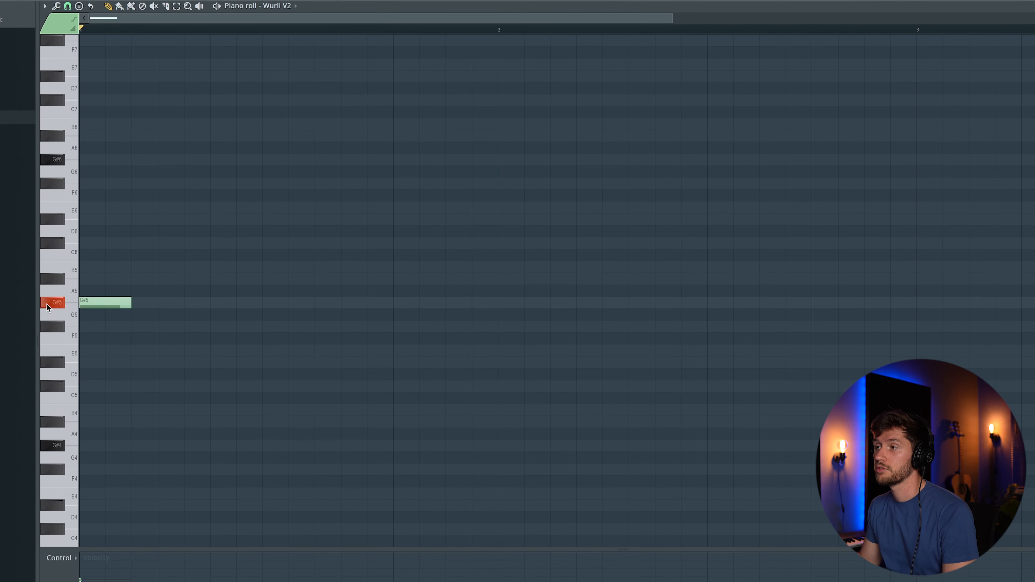
pyautogui.moveTo(127, 304); pyautogui.dragTo(497, 303)
pyautogui.moveTo(104, 265); pyautogui.dragTo(86, 266)
pyautogui.click(94, 216)
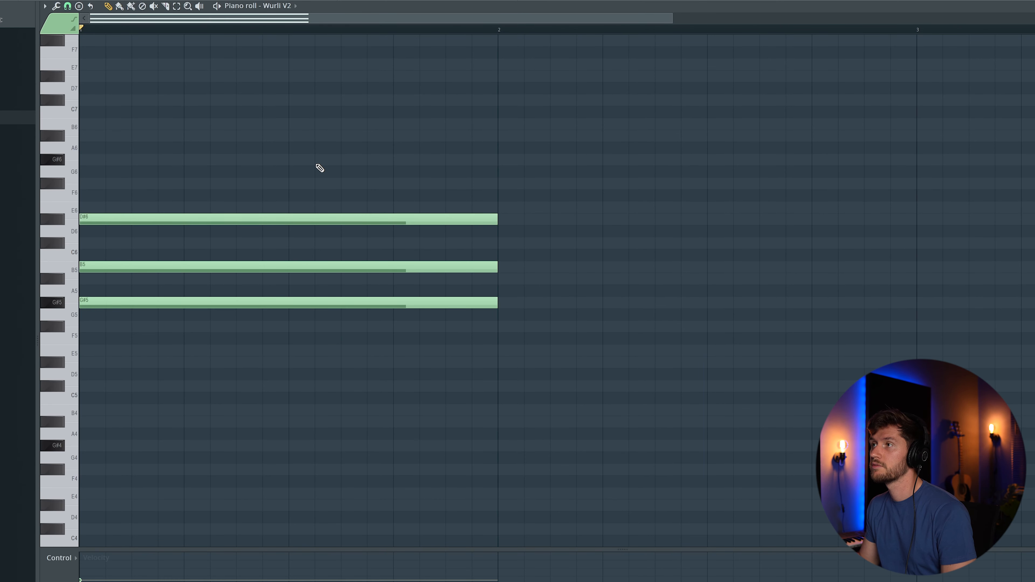
pyautogui.press('space')
pyautogui.moveTo(82, 14); pyautogui.dragTo(82, 45)
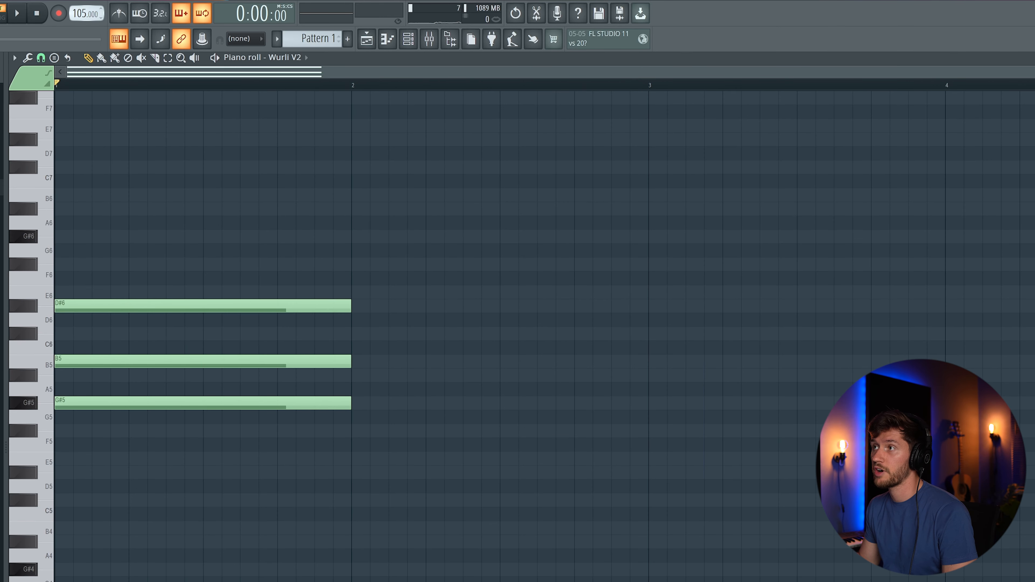
# - Copy the first chord into bar 2 and transpose it down to D#5–F#5–A#5
pyautogui.moveTo(156, 230); pyautogui.dragTo(241, 424)
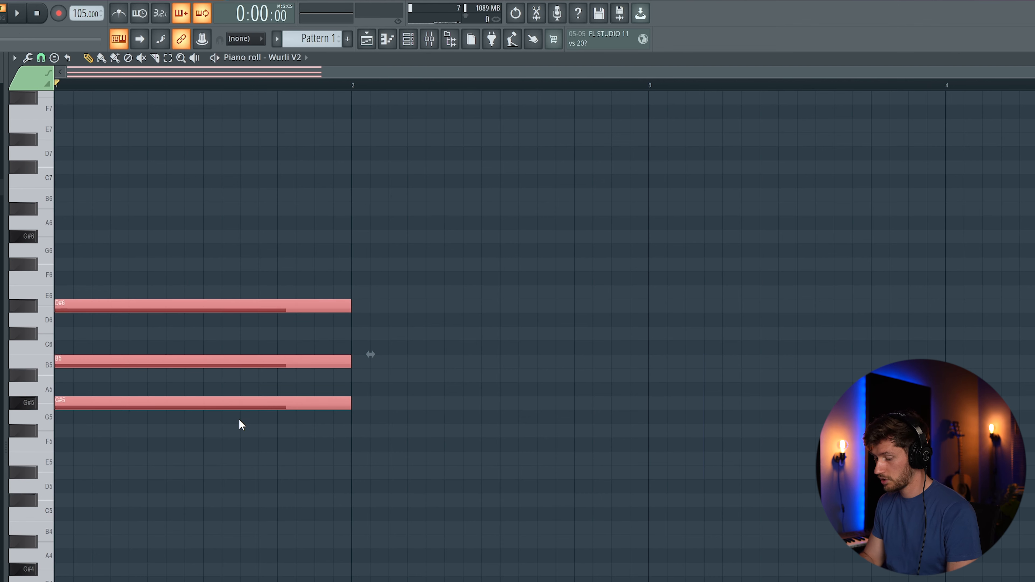
pyautogui.hotkey('shift', 'Right')
pyautogui.moveTo(277, 300); pyautogui.dragTo(532, 358)
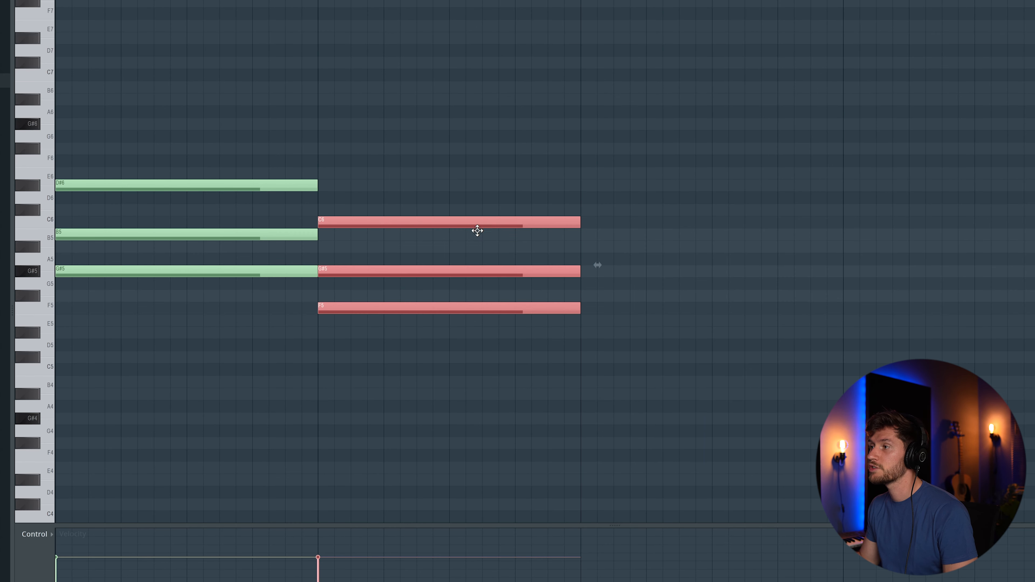
pyautogui.moveTo(477, 231); pyautogui.dragTo(476, 246)
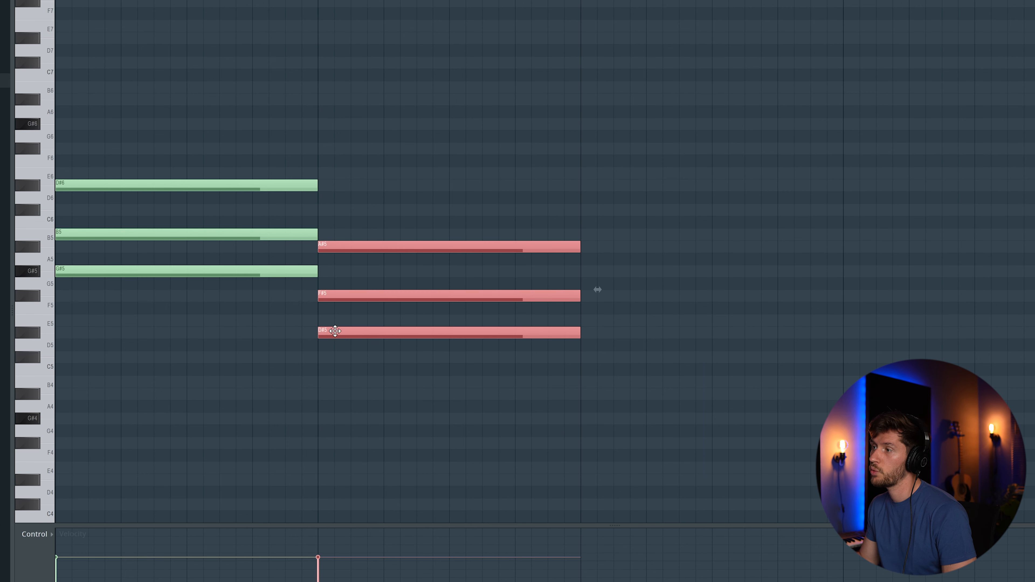
pyautogui.click(444, 361)
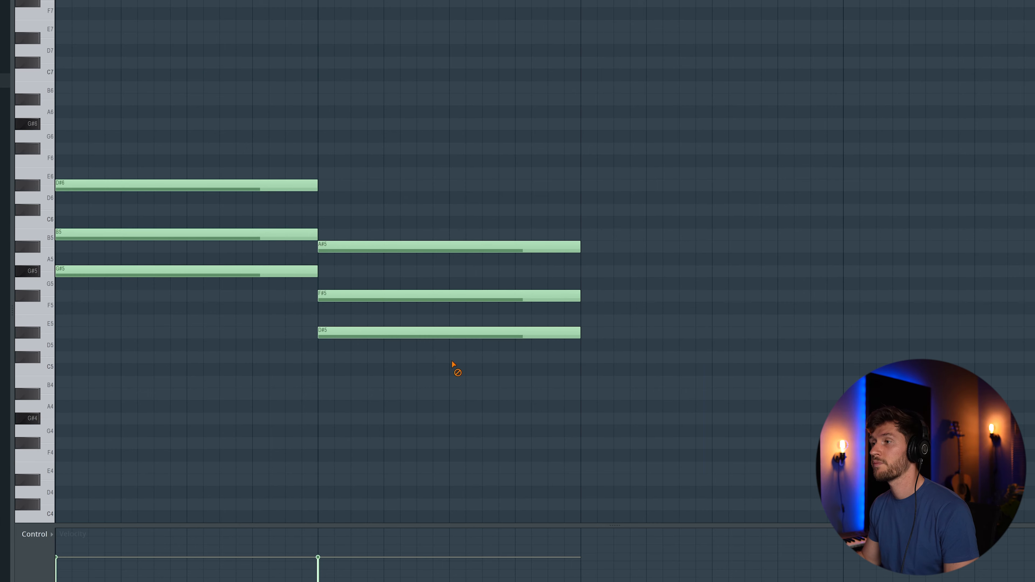
pyautogui.press('space')
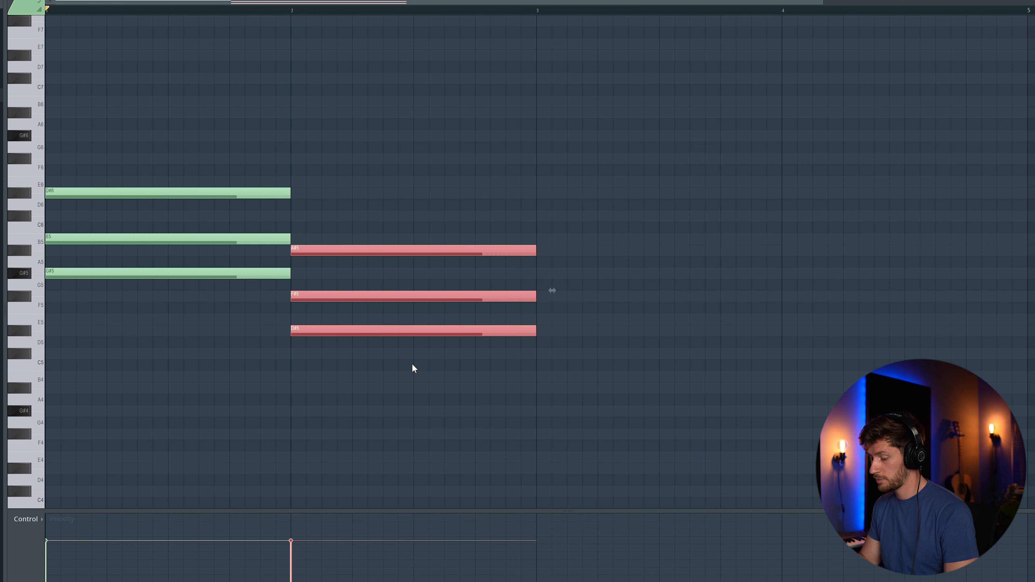
# - Paste a C#5–E5–G#5 chord into bar 3 and play the progression back
pyautogui.hotkey('ctrl', 'v')
pyautogui.moveTo(88, 334); pyautogui.dragTo(588, 365)
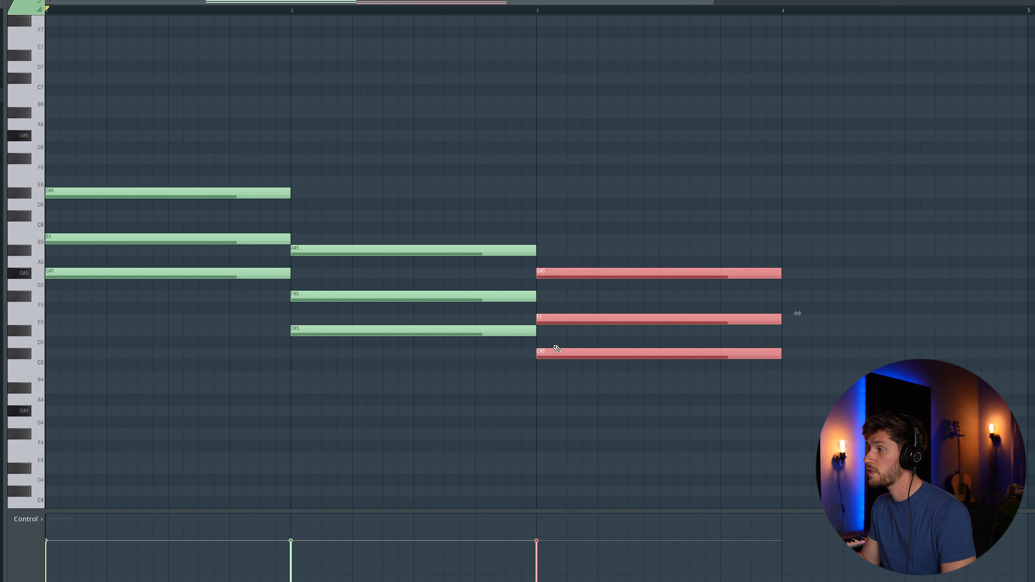
pyautogui.click(605, 232)
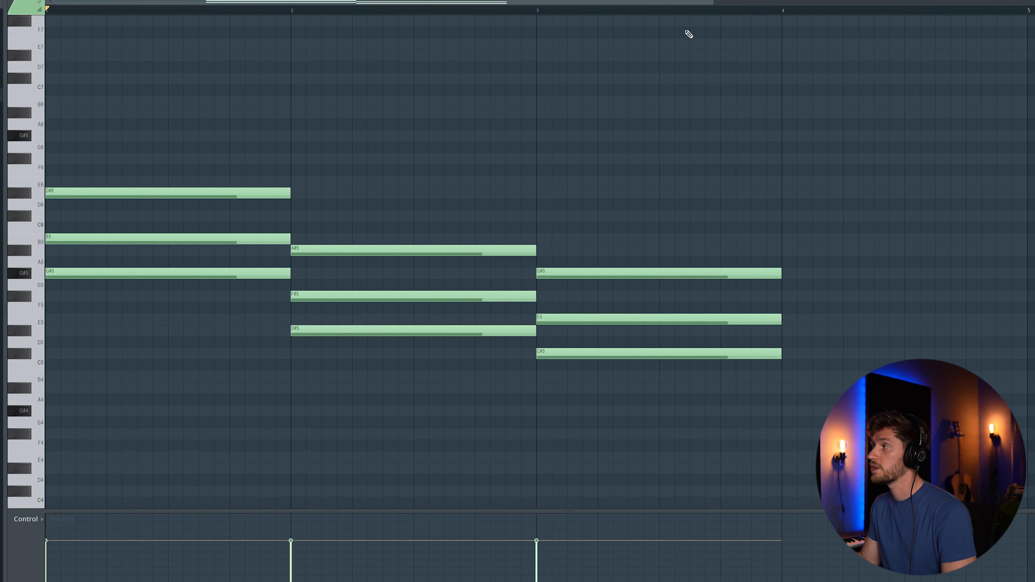
pyautogui.press('space')
pyautogui.moveTo(711, 2); pyautogui.dragTo(937, 9)
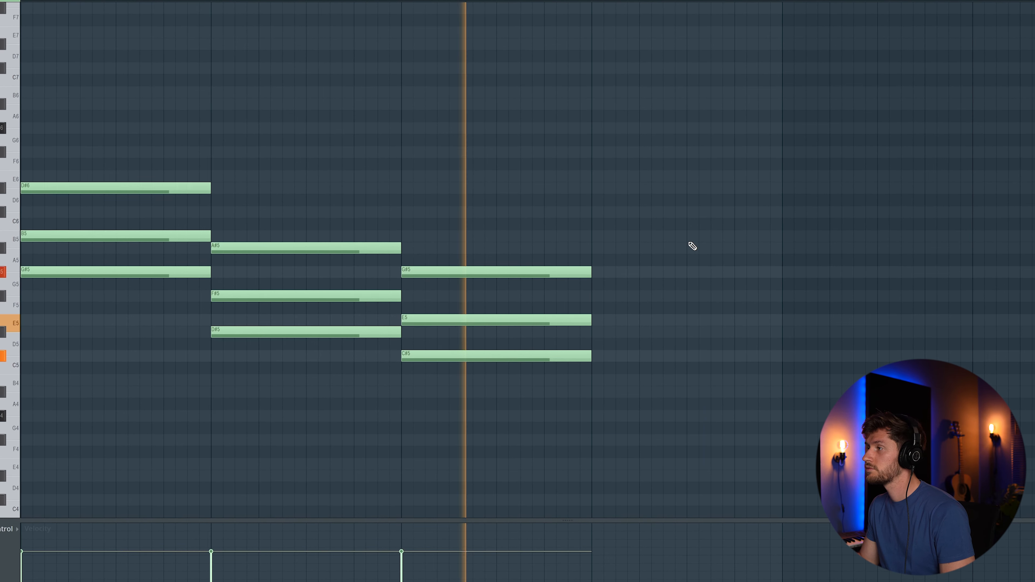
# - Copy the bar 2 A#5–F#5–D#5 chord into bar 4 and play all four bars
pyautogui.moveTo(338, 203); pyautogui.dragTo(330, 344)
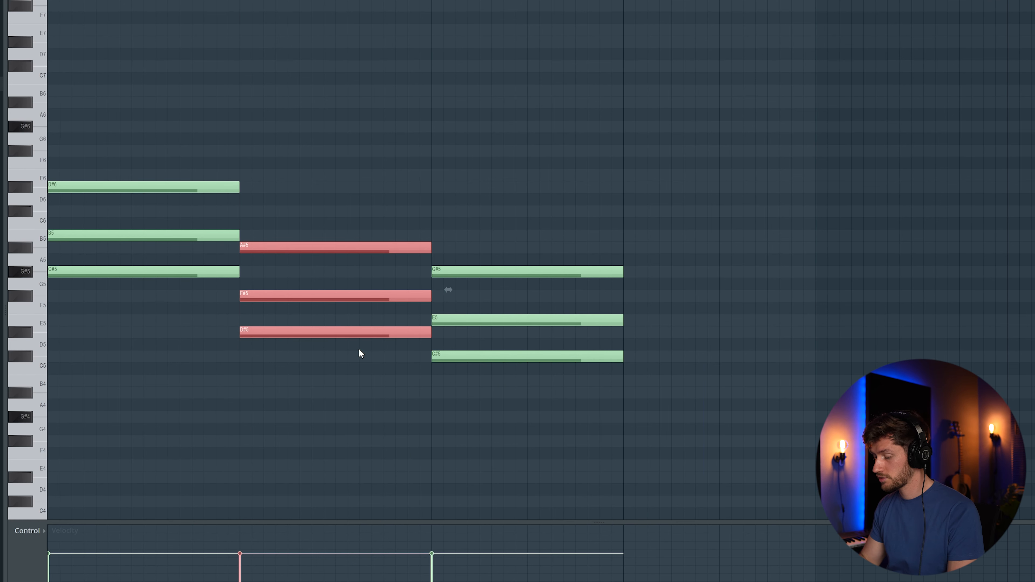
pyautogui.hotkey('ctrl', 'v')
pyautogui.moveTo(162, 247); pyautogui.dragTo(739, 254)
pyautogui.press('space')
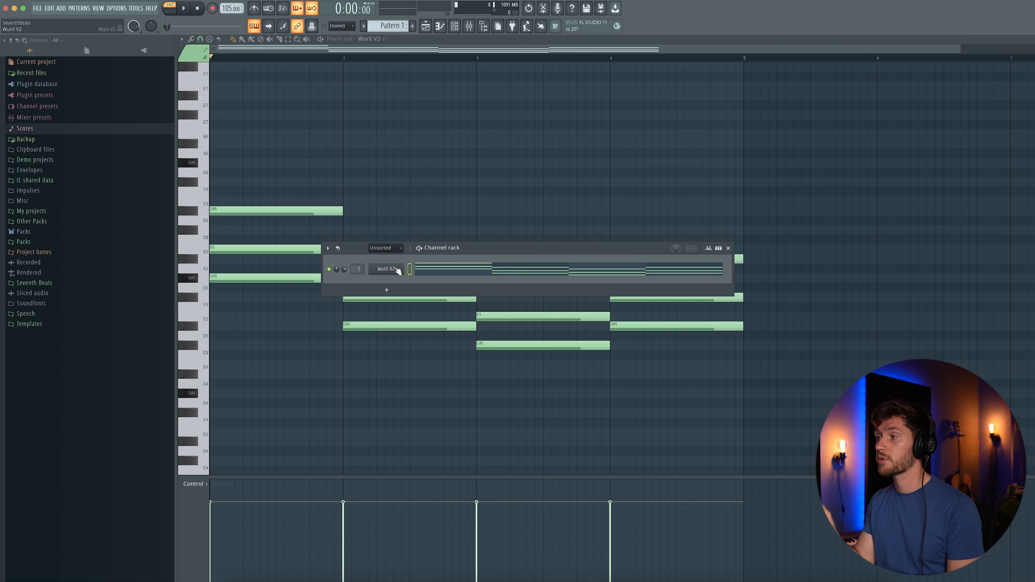
# - Insert an Omnisphere channel from the Wurli V2 channel menu and load the KEY_Crystal Keys patch
pyautogui.rightClick(398, 271)
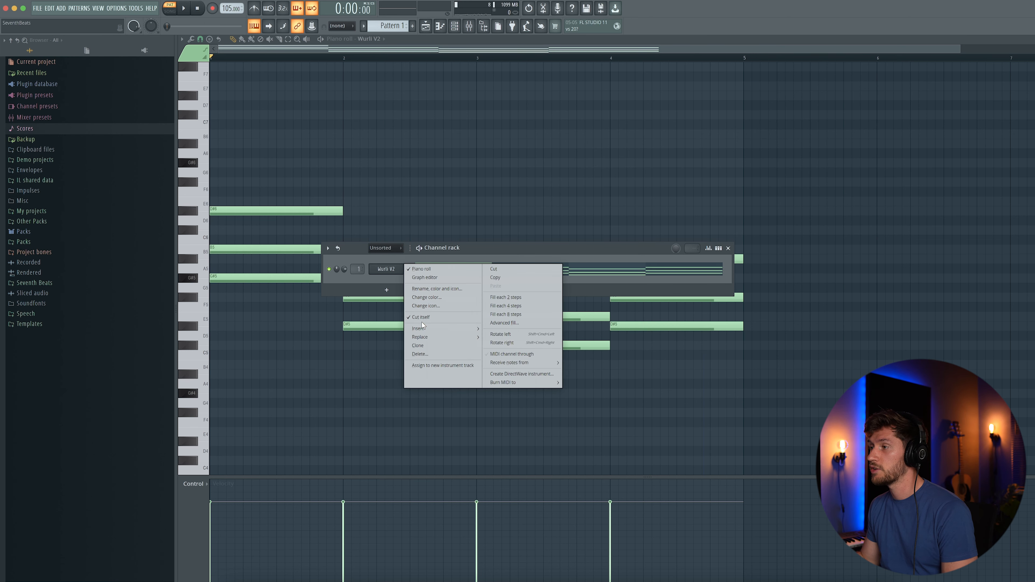
pyautogui.moveTo(423, 328)
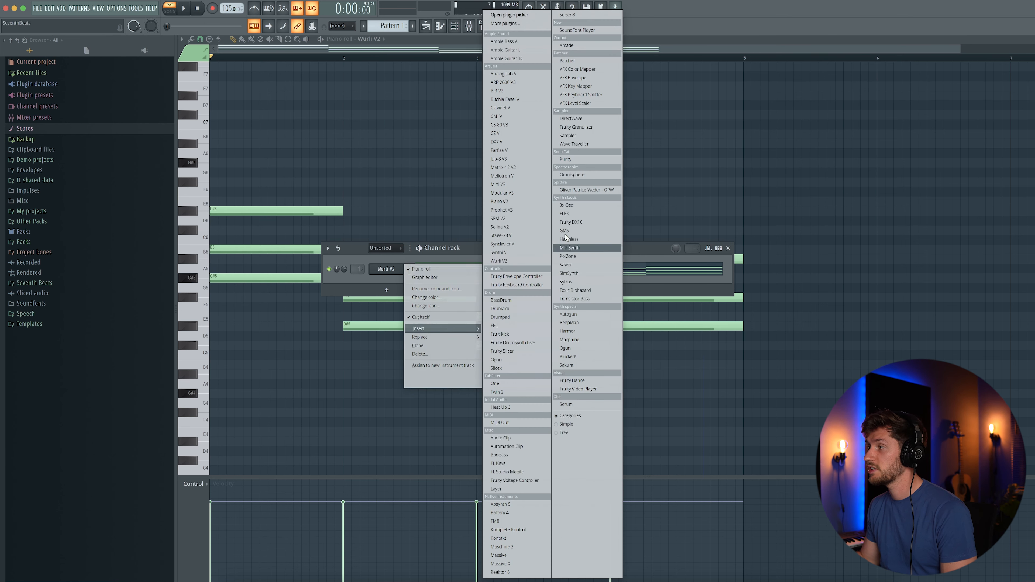
pyautogui.click(571, 174)
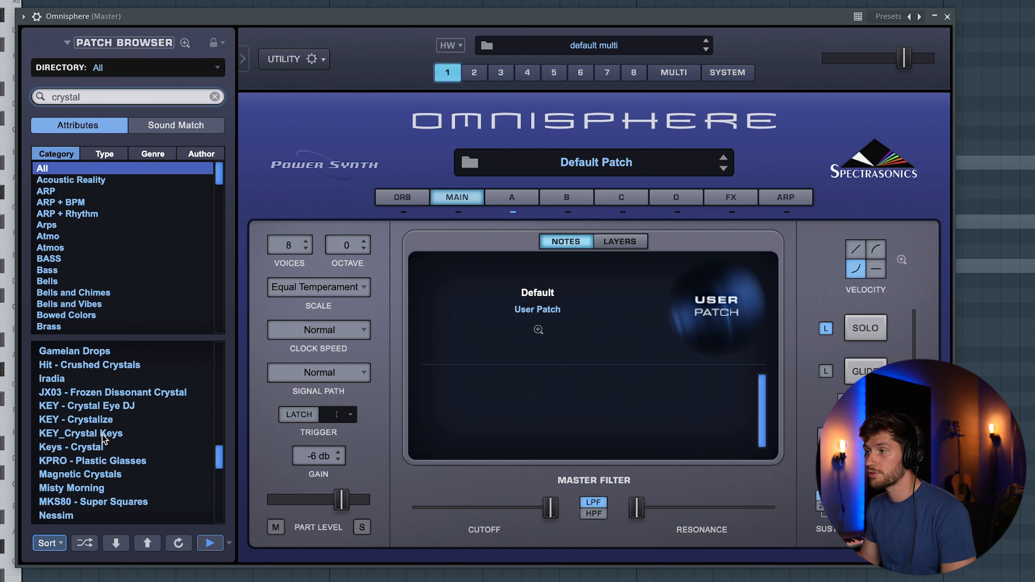
pyautogui.click(102, 434)
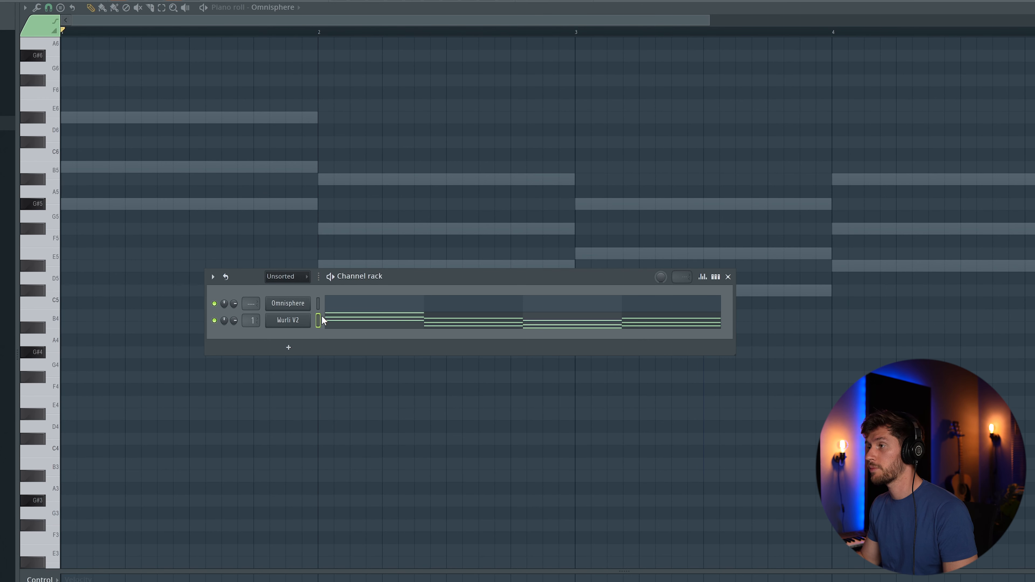
# - Select the Omnisphere channel and play back its doubled chords
pyautogui.click(318, 303)
pyautogui.press('space')
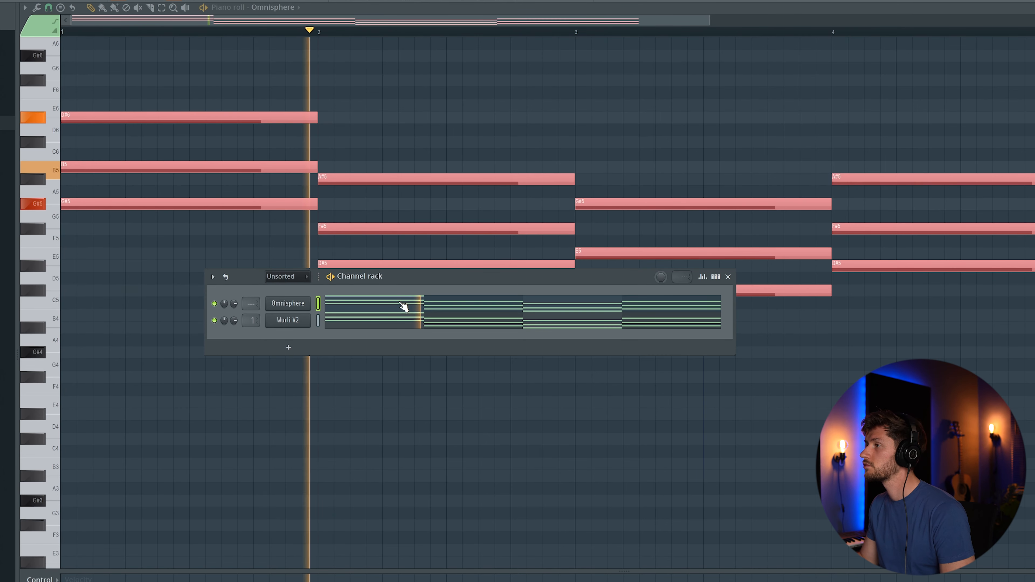
pyautogui.press('F5')
pyautogui.press('F7')
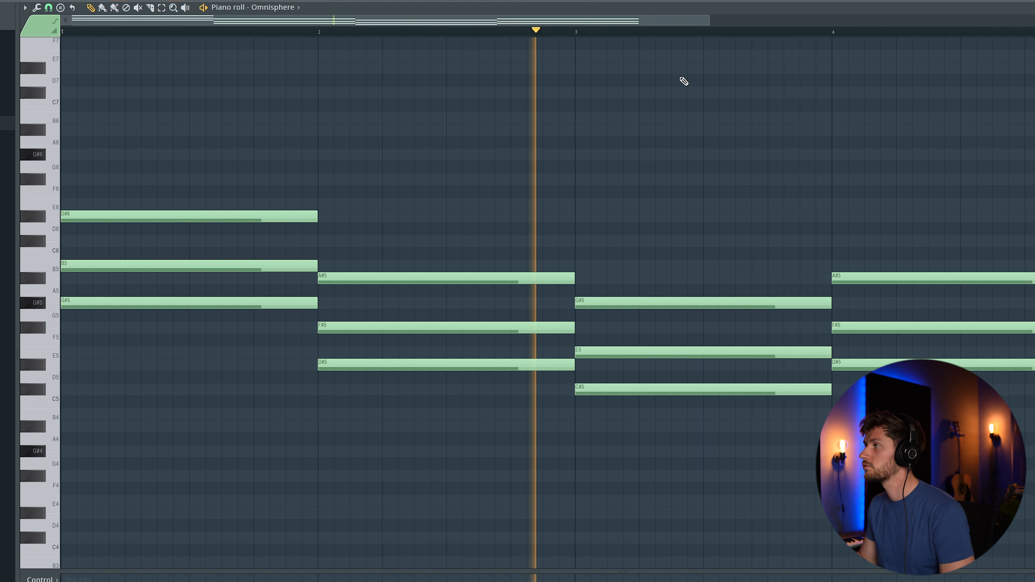
# - Duplicate the four-bar chord progression into bars 5–8 with Ctrl+B
pyautogui.moveTo(709, 20); pyautogui.dragTo(1027, 21)
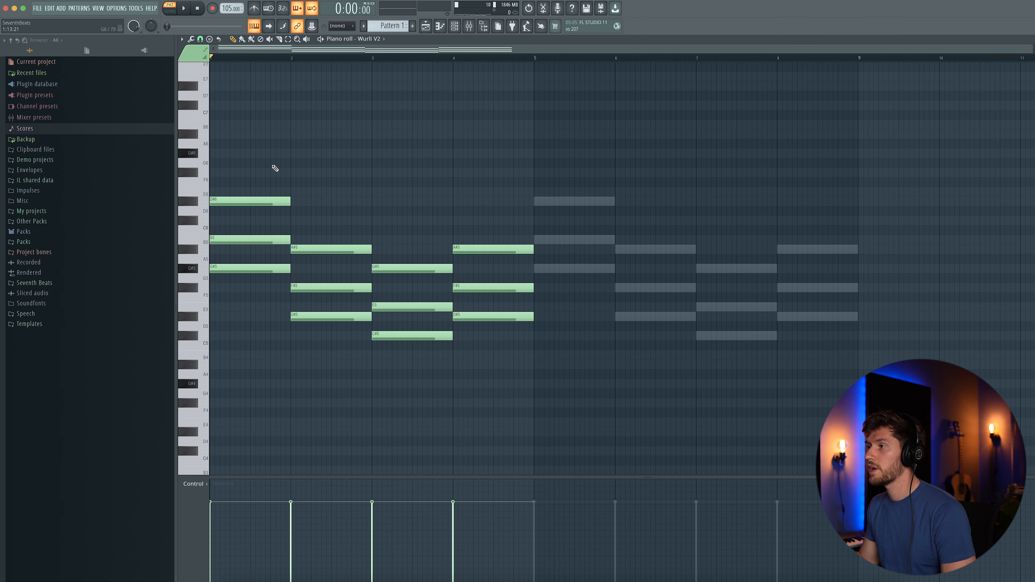
pyautogui.moveTo(273, 167); pyautogui.dragTo(537, 368)
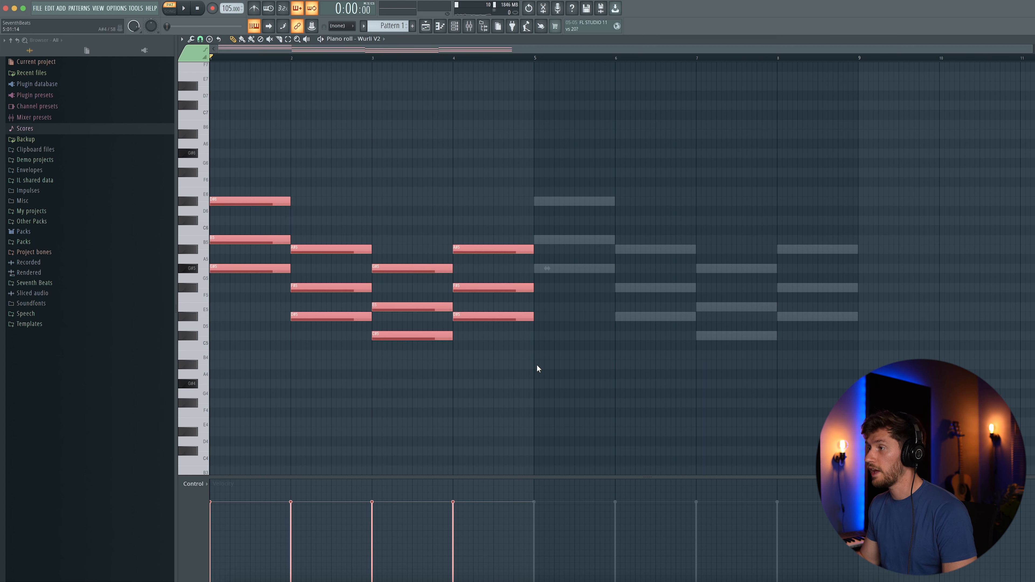
pyautogui.hotkey('ctrl', 'b')
pyautogui.moveTo(535, 58); pyautogui.dragTo(220, 65)
pyautogui.moveTo(534, 58); pyautogui.dragTo(867, 64)
pyautogui.moveTo(861, 67); pyautogui.dragTo(634, 64)
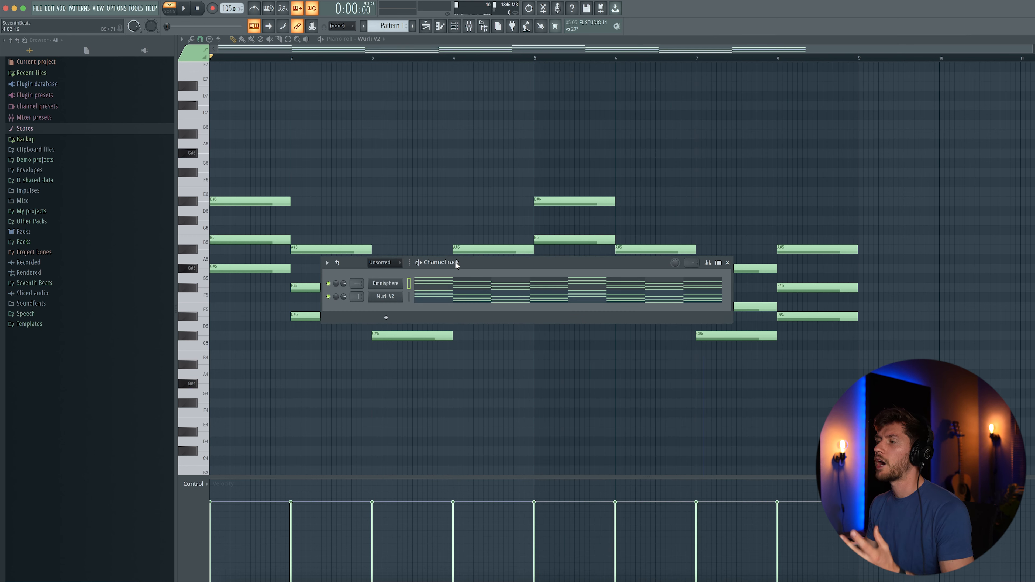
# - Insert an Arcade instrument channel from the Omnisphere channel's menu
pyautogui.rightClick(399, 283)
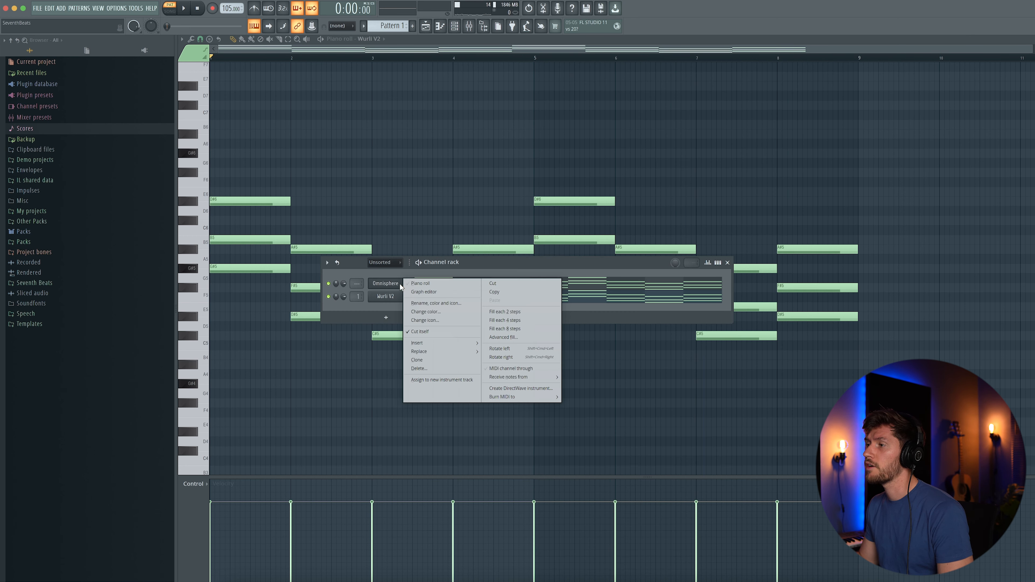
pyautogui.moveTo(429, 343)
pyautogui.click(565, 45)
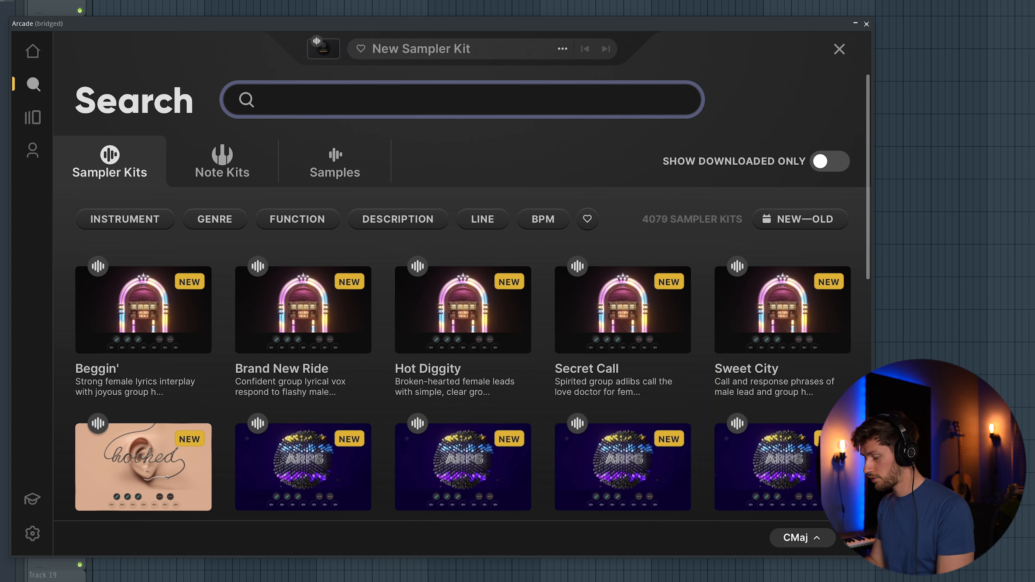
# - Load the Priceless kit in Arcade and set its session key to G# minor
pyautogui.scroll(-10, 283, 358)
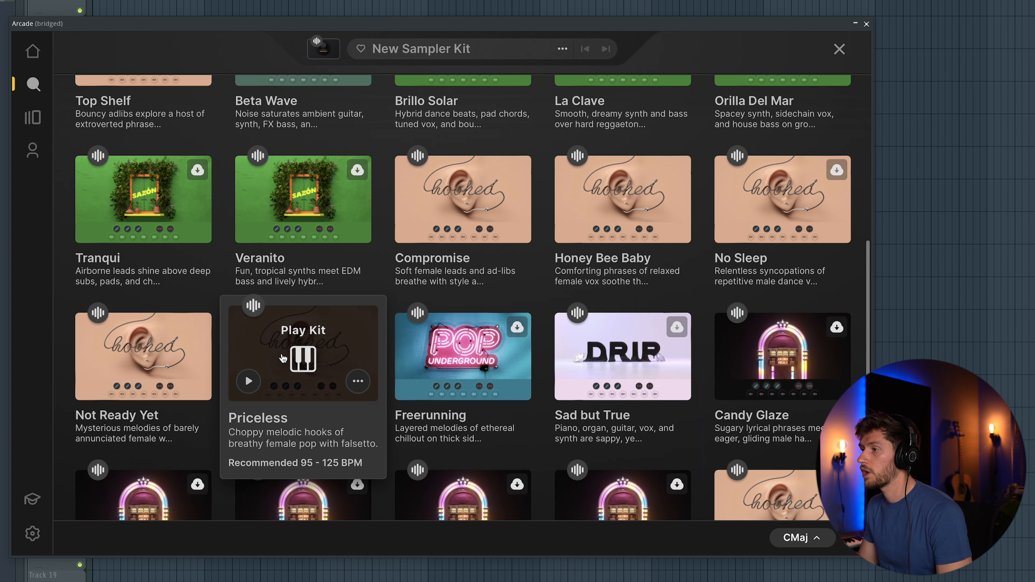
pyautogui.click(304, 358)
pyautogui.click(794, 516)
pyautogui.click(833, 224)
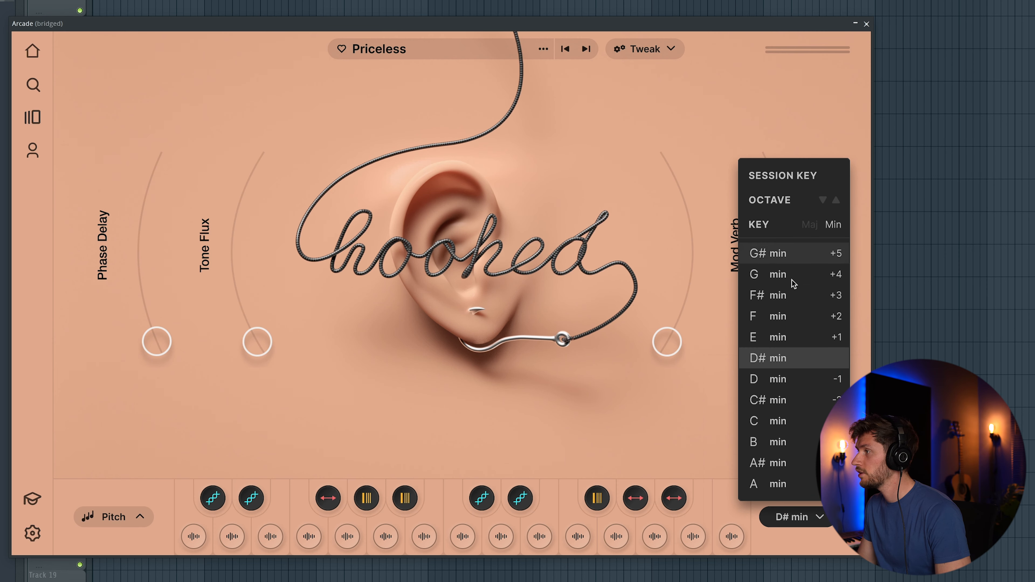
pyautogui.click(769, 254)
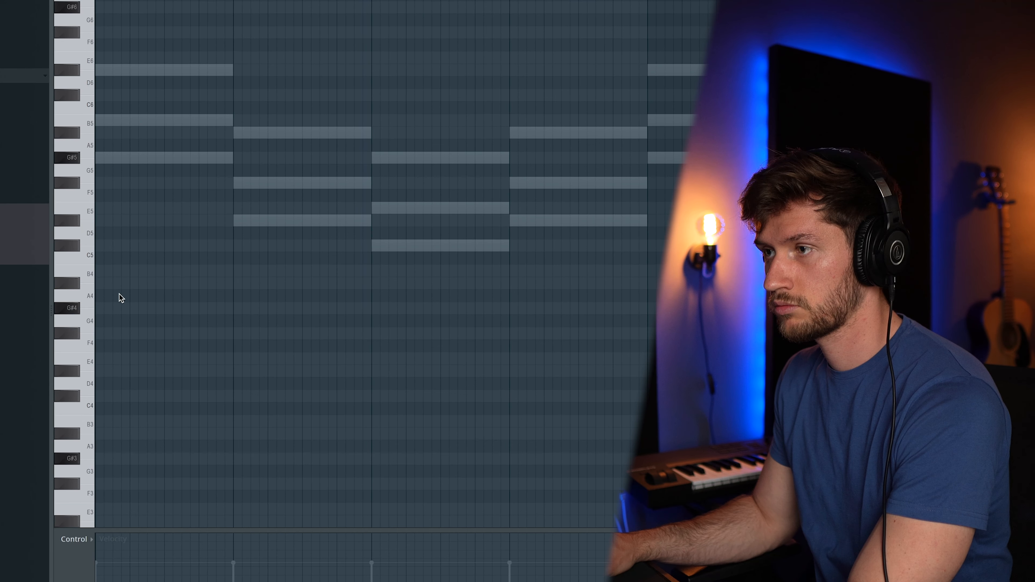
# - Draw a one-bar A4 bass note at the start of bar 1 and listen to it
pyautogui.click(104, 297)
pyautogui.moveTo(114, 296); pyautogui.dragTo(359, 297)
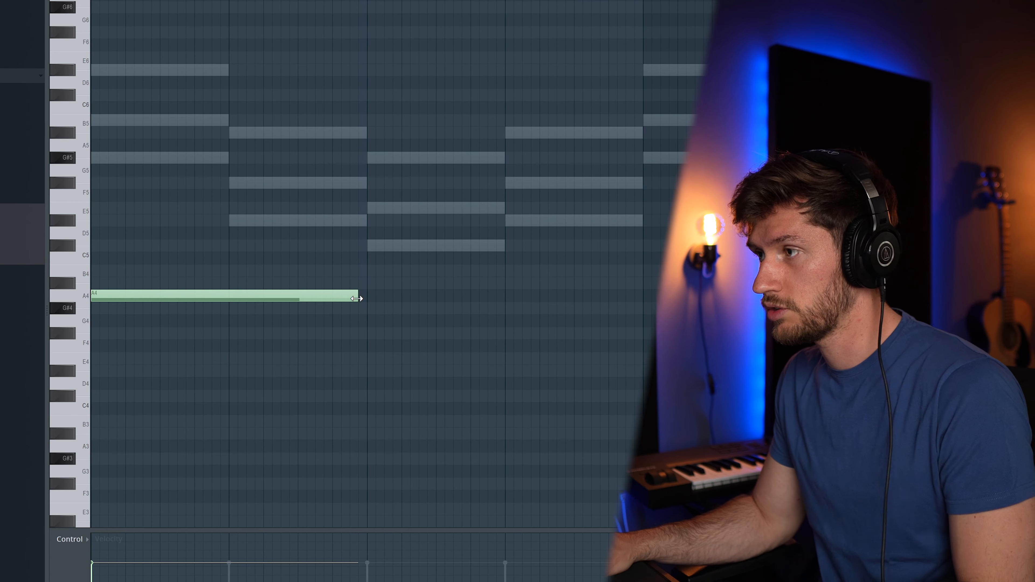
pyautogui.press('space')
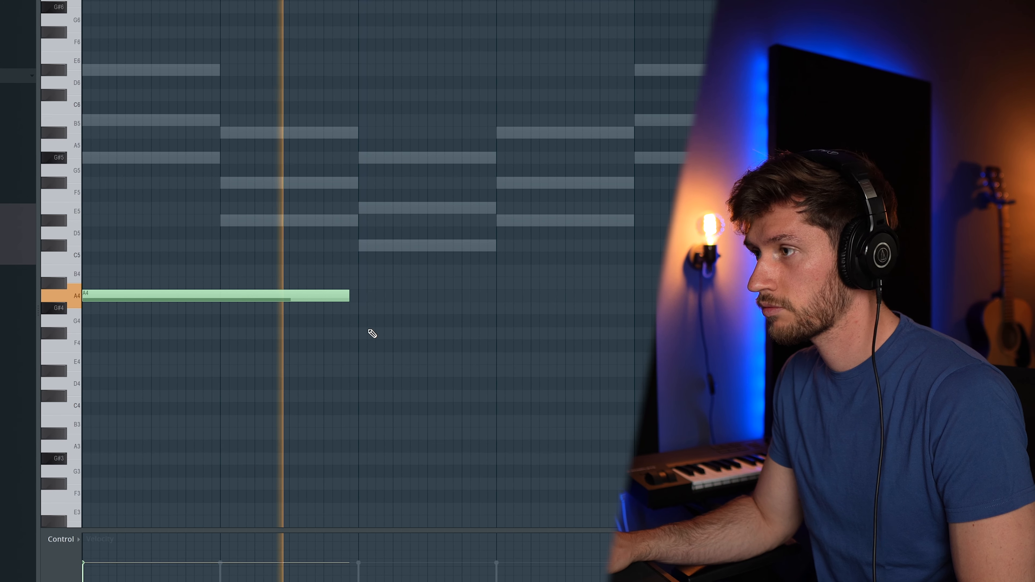
pyautogui.press('space')
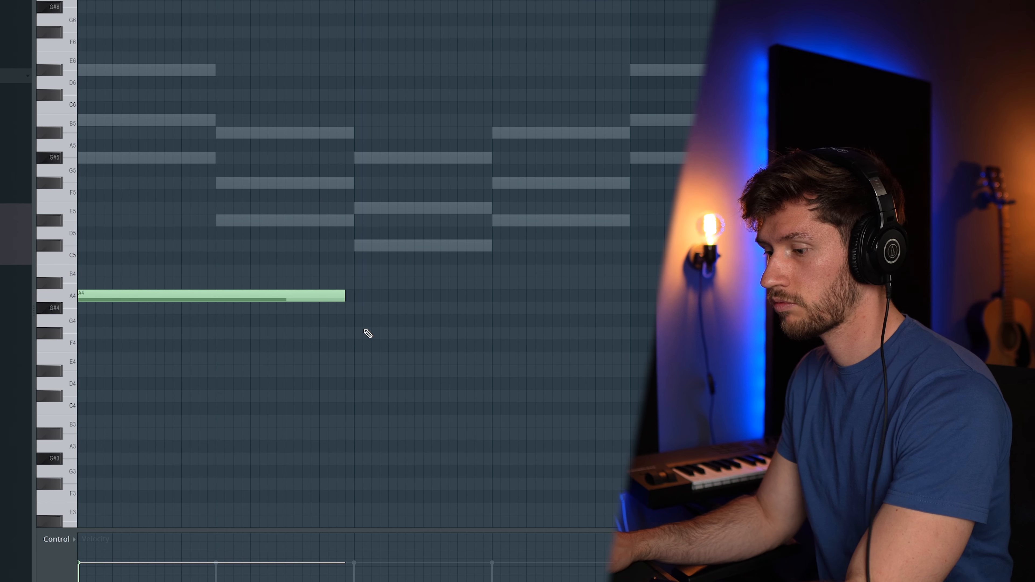
# - Add a G4 note at bar 3, shift the copied bass notes, and play against the chords
pyautogui.press('b')
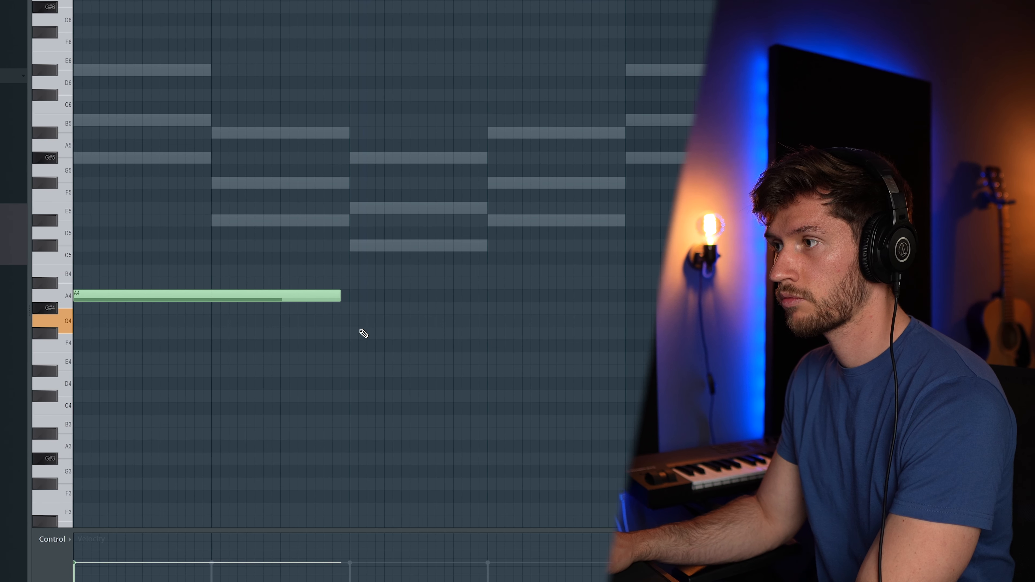
pyautogui.click(352, 322)
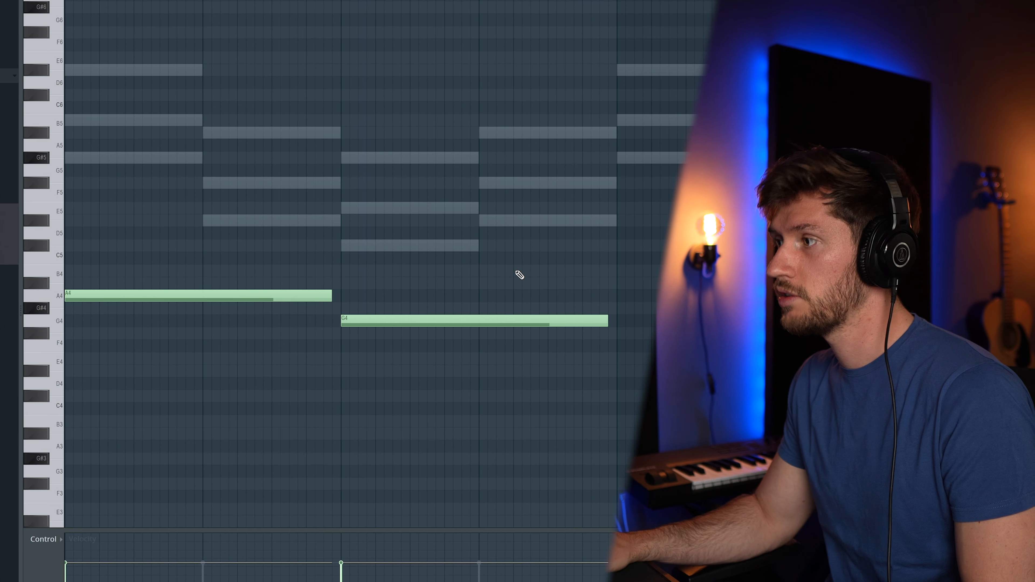
pyautogui.press('space')
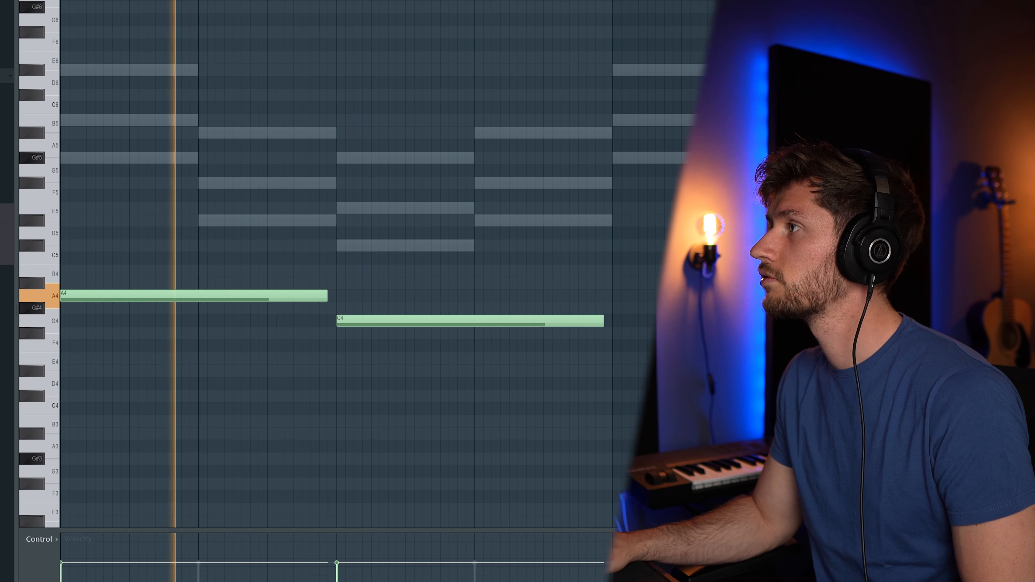
pyautogui.scroll(-1, 383, 285)
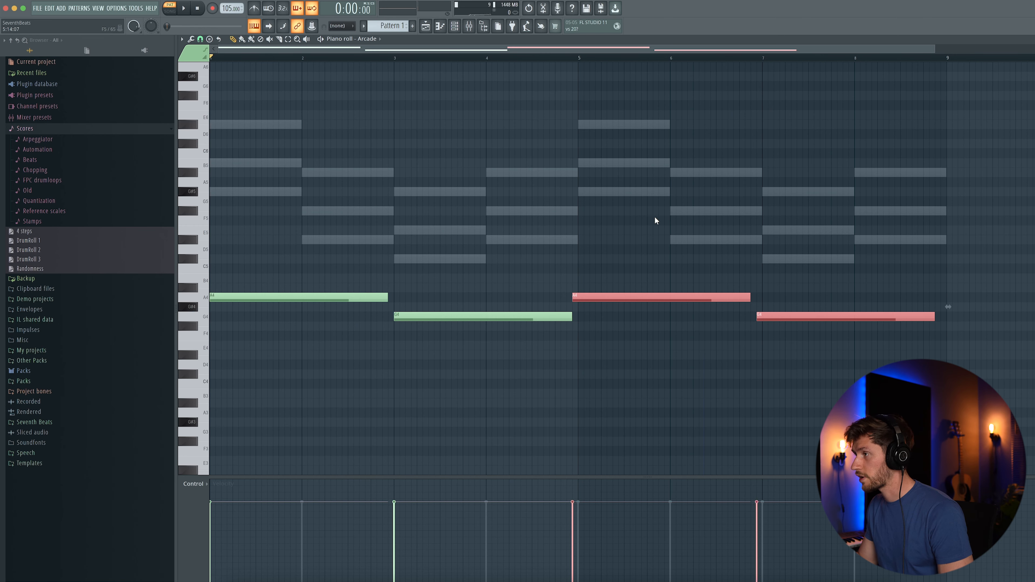
pyautogui.moveTo(600, 301); pyautogui.dragTo(611, 301)
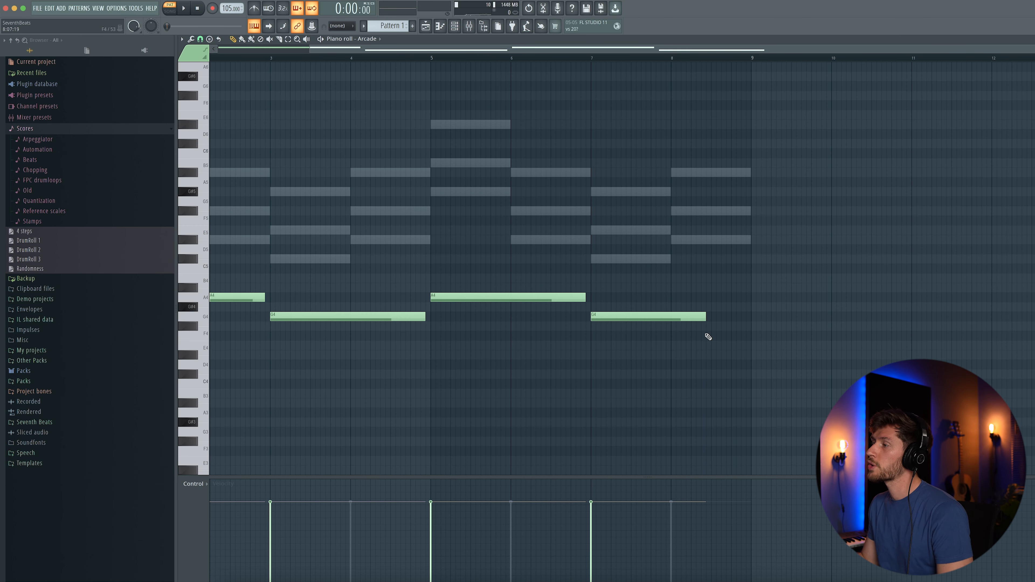
pyautogui.press('space')
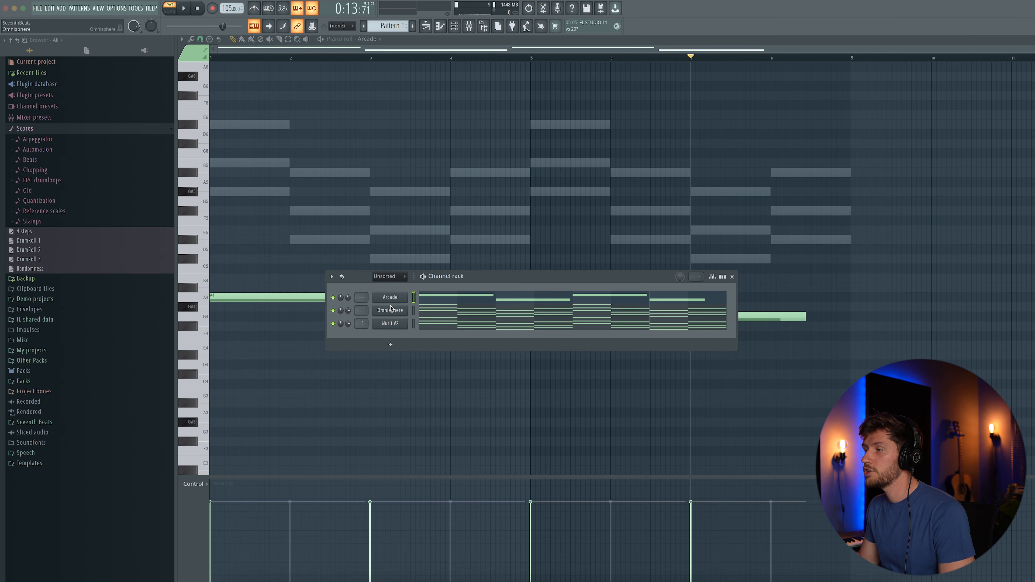
# - Insert a second Omnisphere instrument channel
pyautogui.rightClick(227, 323)
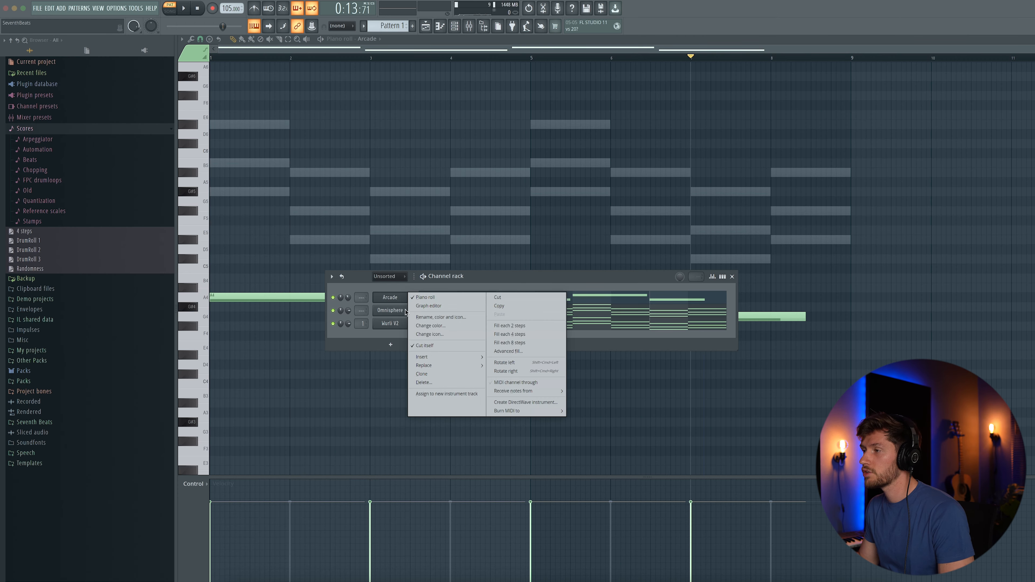
pyautogui.moveTo(433, 358)
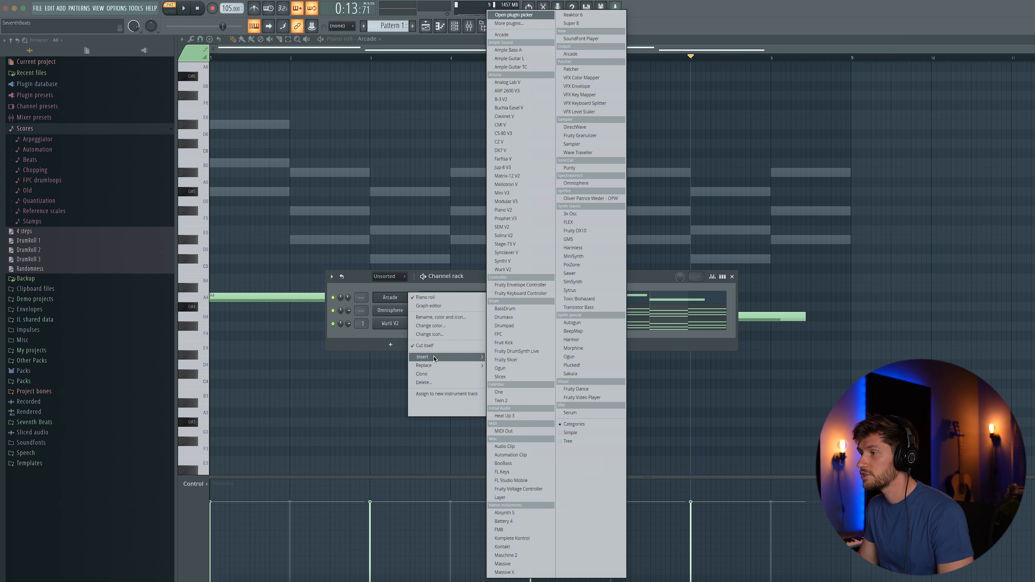
pyautogui.click(582, 183)
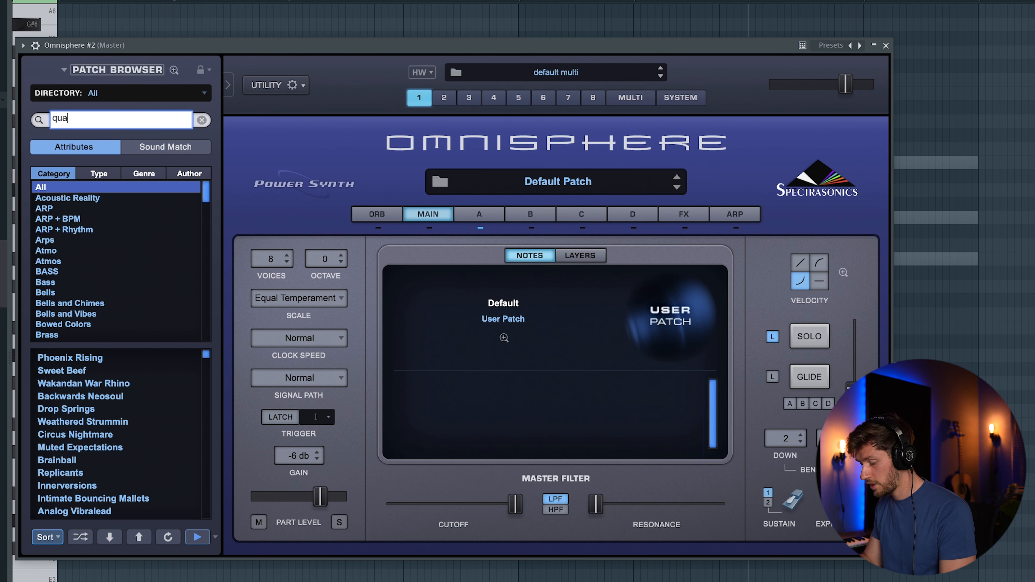
# - Search 'quavo', load the Flute - Quavo patch, and draw a G#6 note at bar 1
pyautogui.press('Return')
pyautogui.click(97, 358)
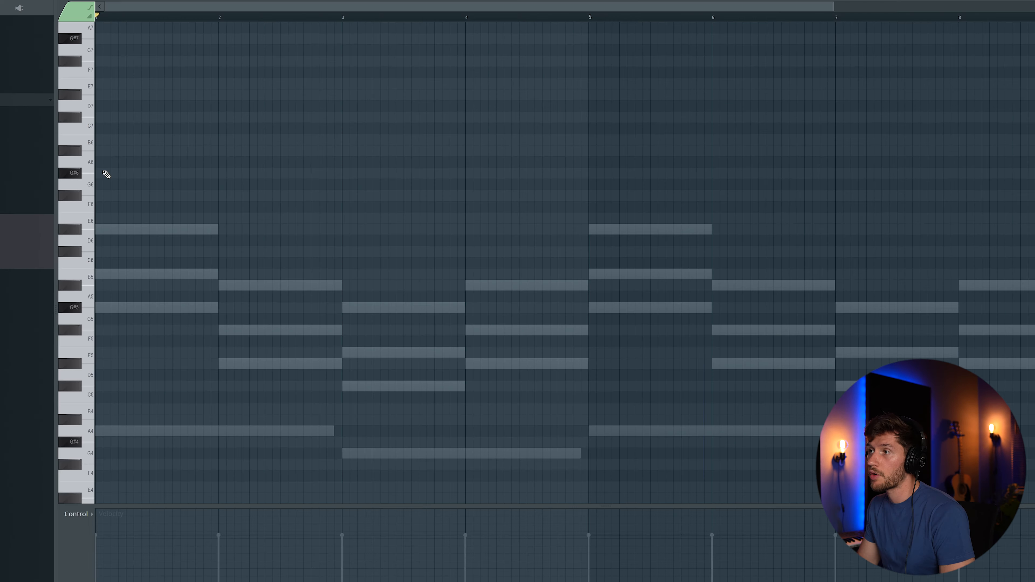
pyautogui.moveTo(105, 173); pyautogui.dragTo(70, 170)
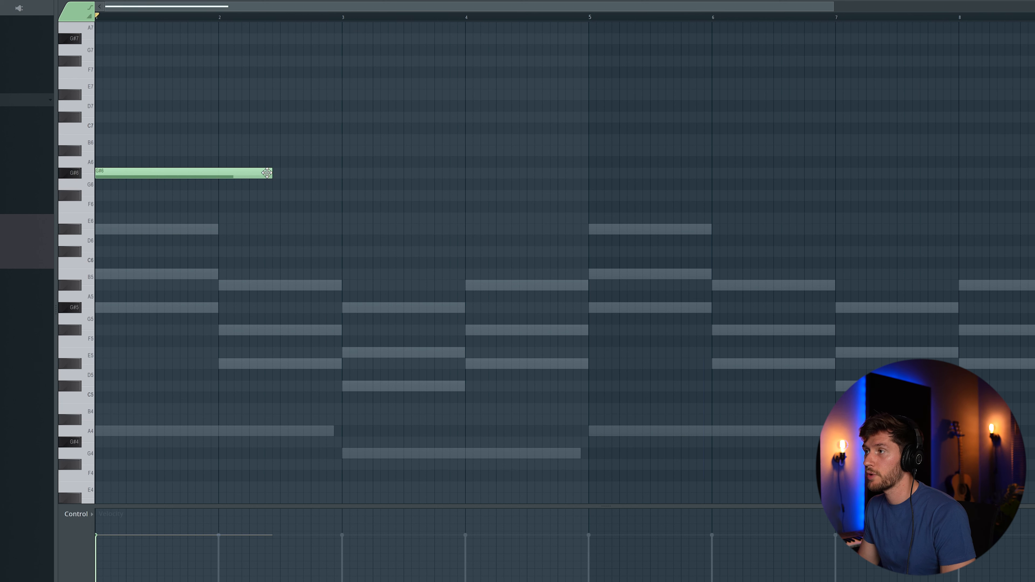
# - Shorten the G#6 note, then duplicate the G#6–B6–A#6 motif and move the copy to bar 3
pyautogui.moveTo(194, 176); pyautogui.dragTo(107, 180)
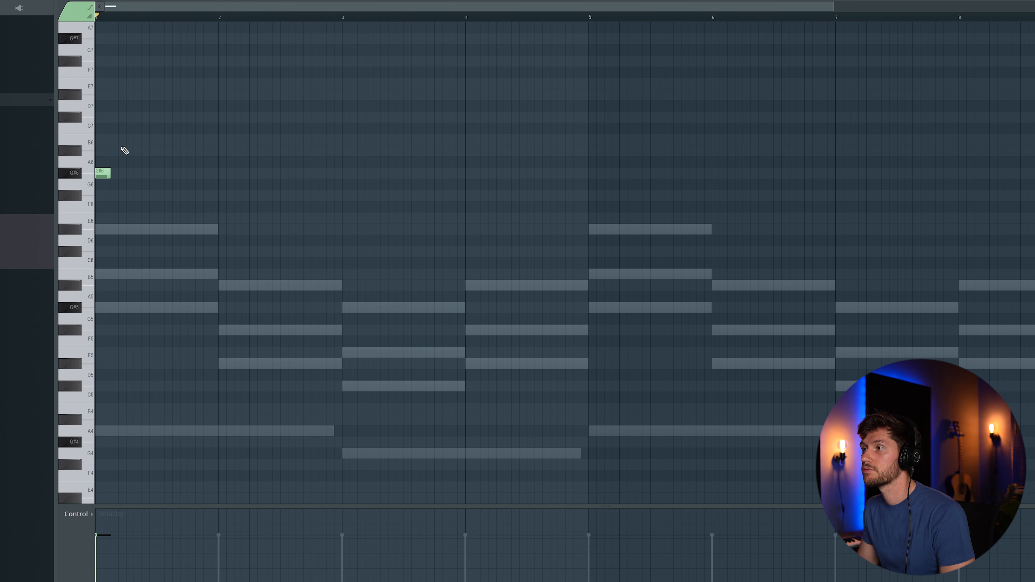
pyautogui.press('space')
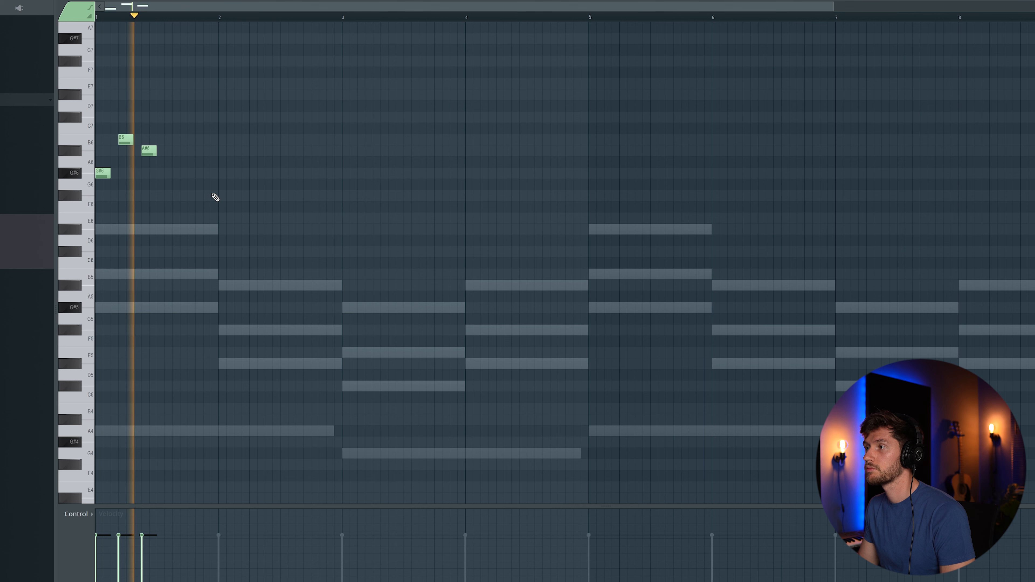
pyautogui.moveTo(166, 200); pyautogui.dragTo(102, 140)
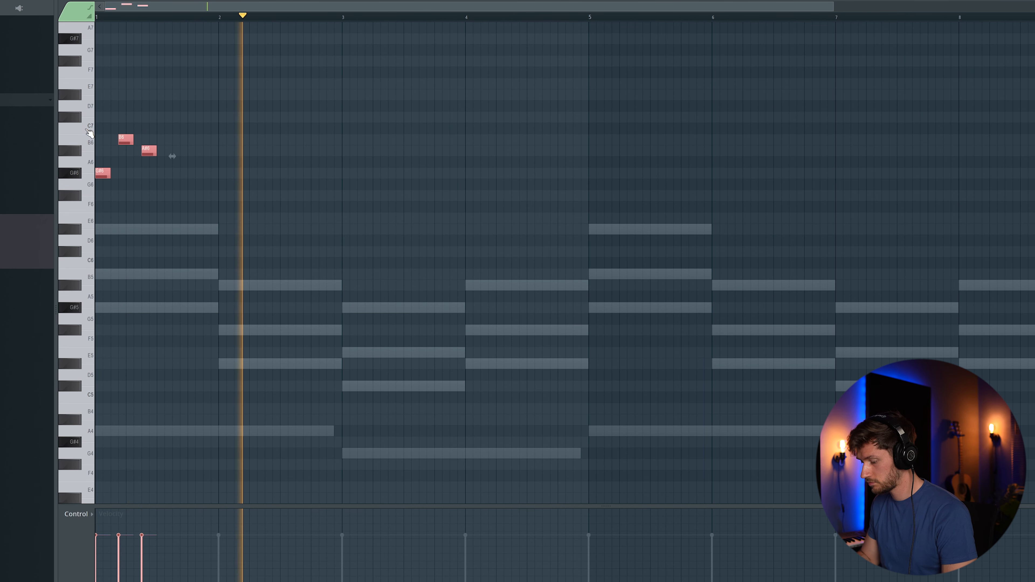
pyautogui.hotkey('ctrl', 'b')
pyautogui.press('space')
pyautogui.moveTo(163, 173); pyautogui.dragTo(346, 169)
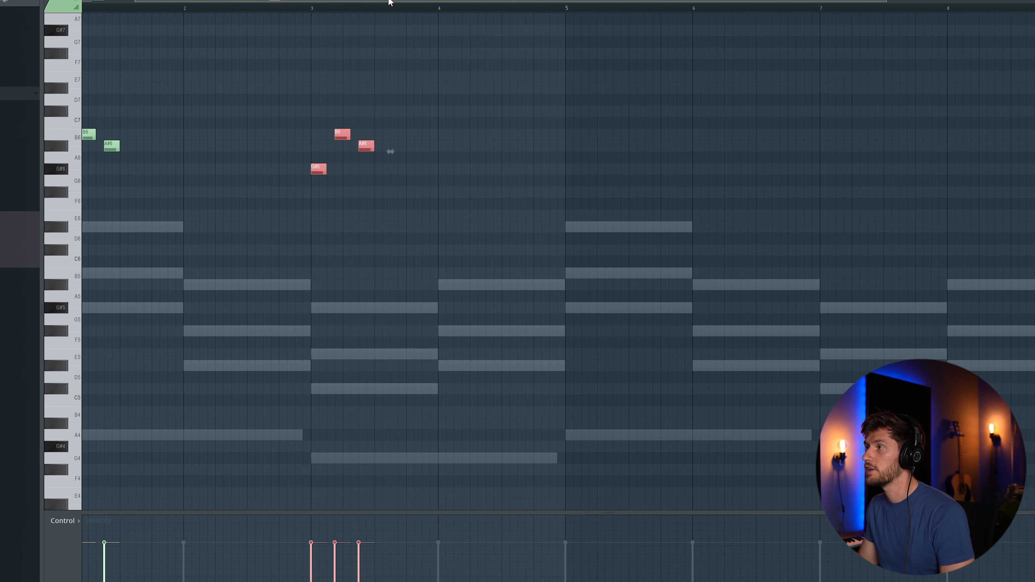
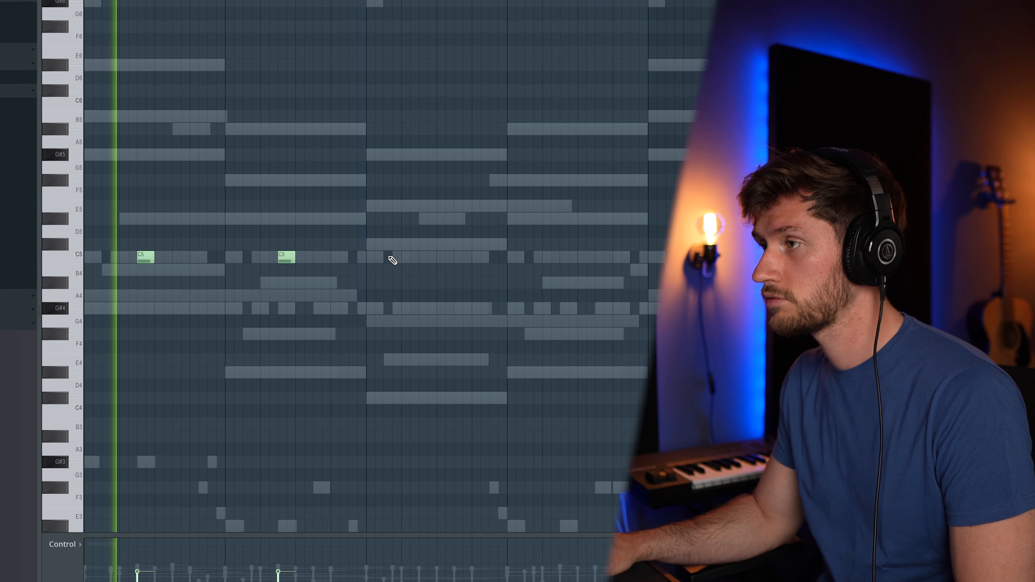
# - Add three more short C5 notes in the next gaps along the pattern
pyautogui.click(426, 257)
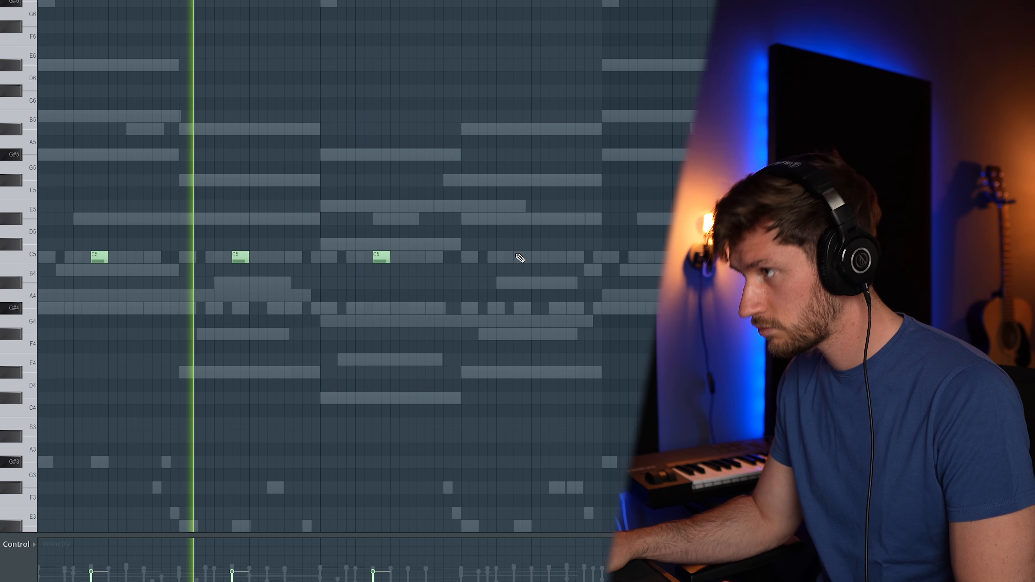
pyautogui.click(522, 256)
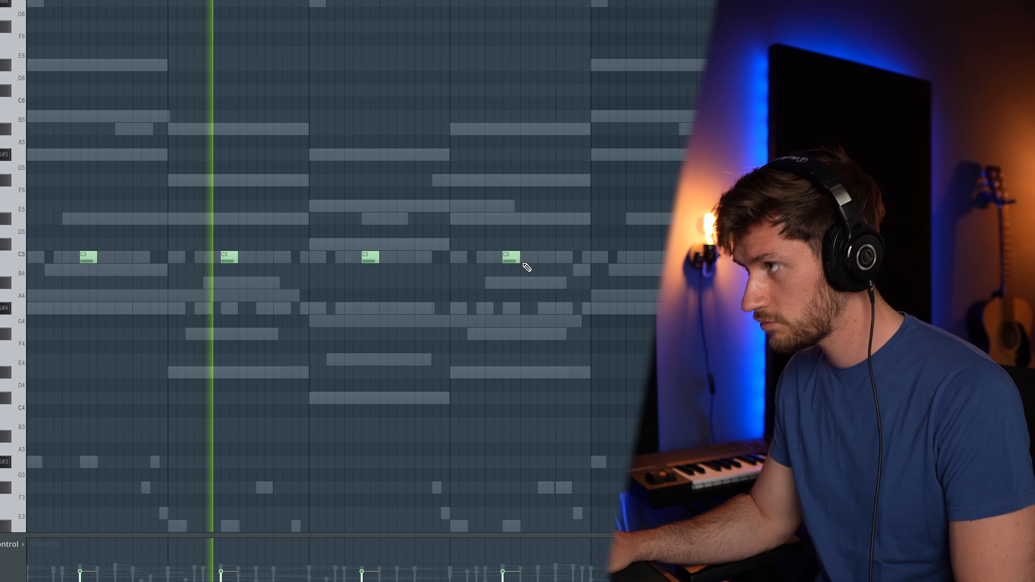
pyautogui.click(613, 258)
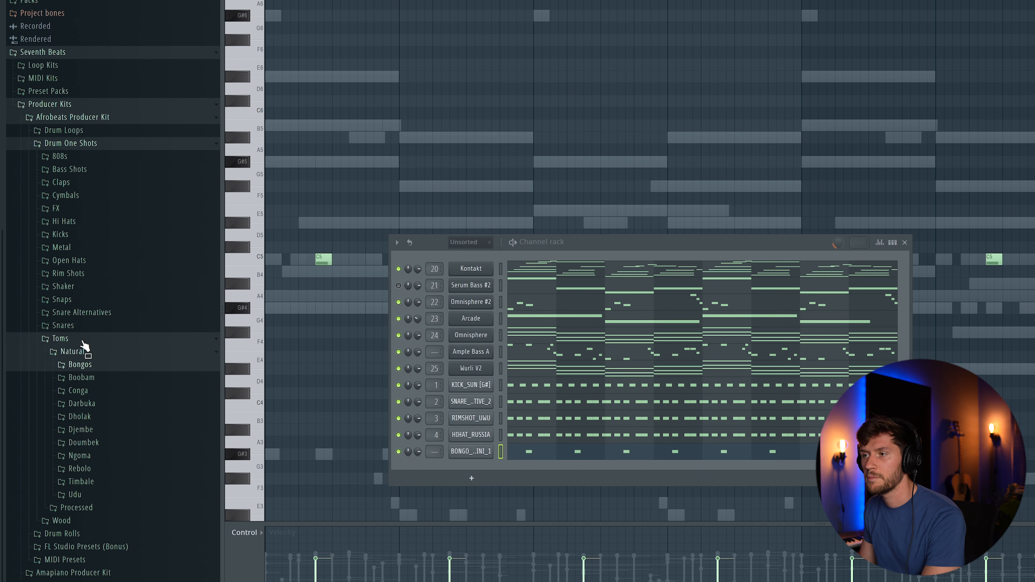
# - Load BAMBOO_KNOA_3 from Drum One Shots > Wood > Bamboo Stick as a new channel
pyautogui.click(82, 341)
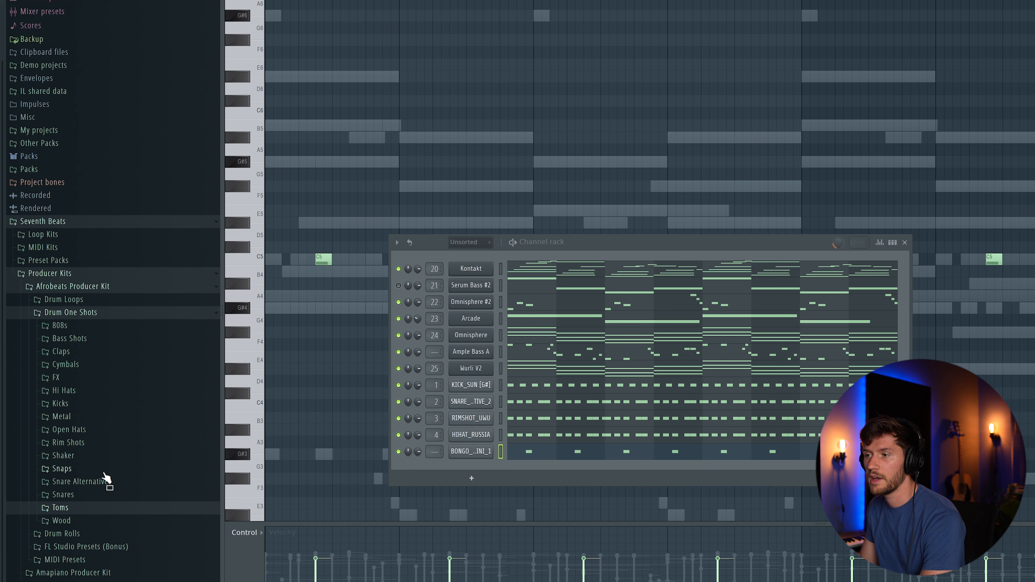
pyautogui.click(92, 522)
pyautogui.click(92, 537)
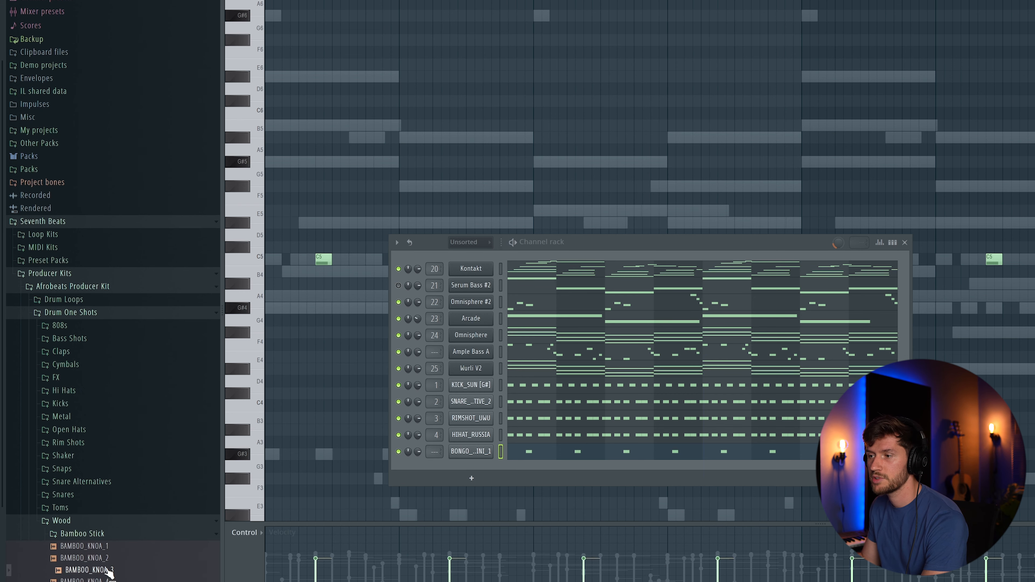
pyautogui.moveTo(105, 574); pyautogui.dragTo(536, 468)
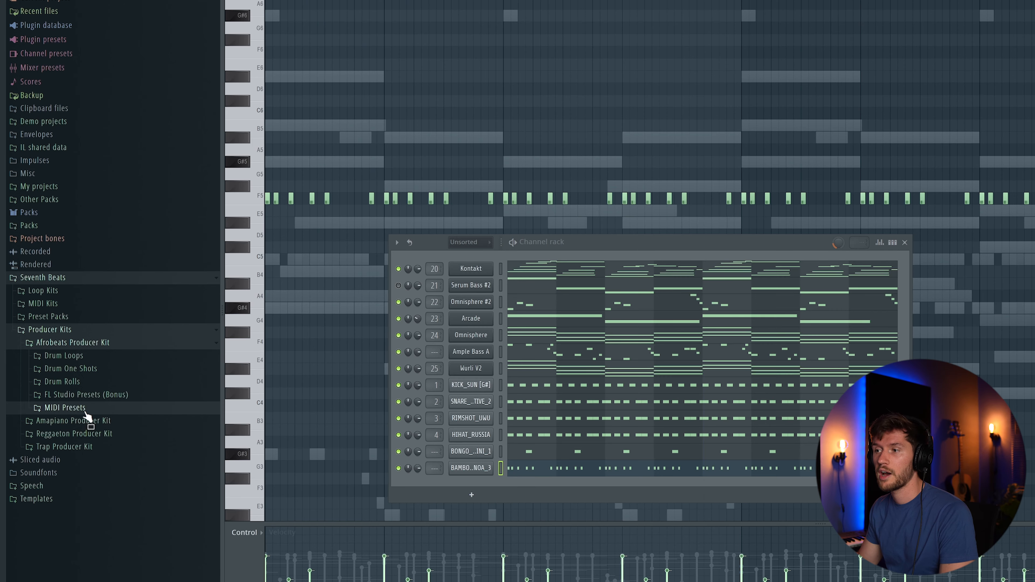
# - Load TOM_HIGH_PROCESSED_20 from Drum One Shots > Toms > Processed as a new channel
pyautogui.click(72, 369)
pyautogui.click(76, 509)
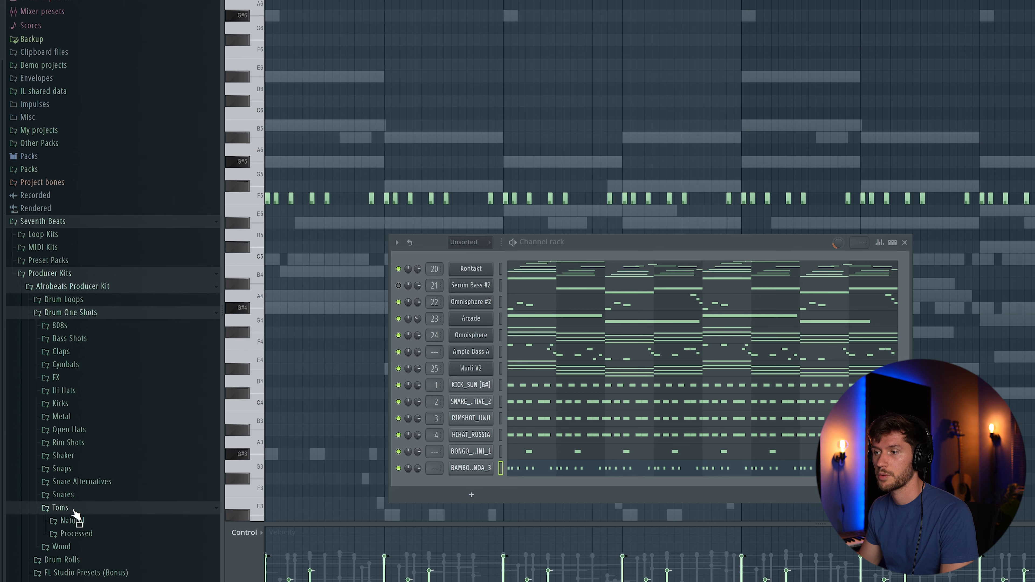
pyautogui.click(83, 533)
pyautogui.scroll(-2, 123, 558)
pyautogui.moveTo(110, 447); pyautogui.dragTo(486, 509)
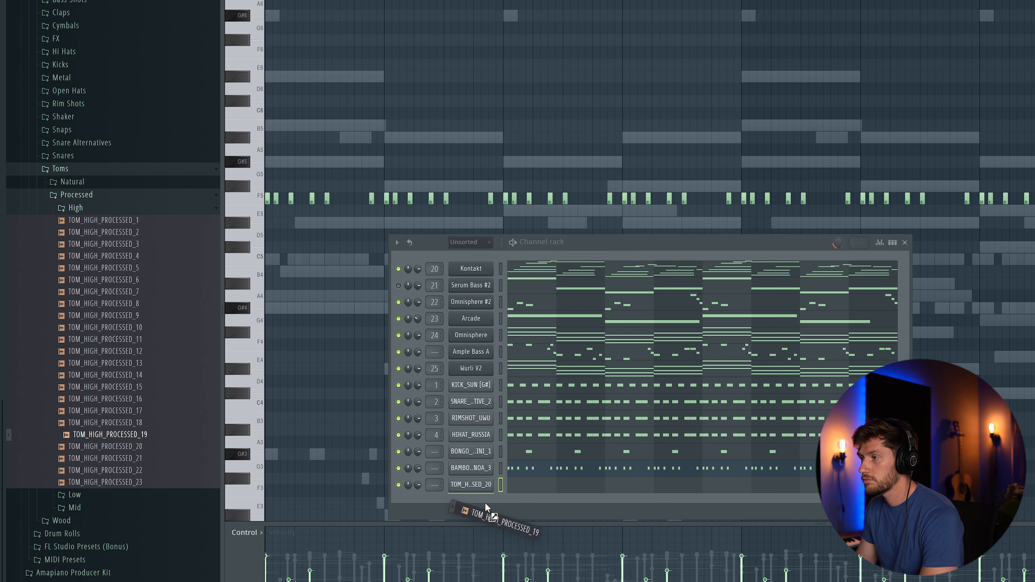
# - Add the low and mid processed toms as channels and open TOM_LOW_PROCESSED_15's notes
pyautogui.click(96, 208)
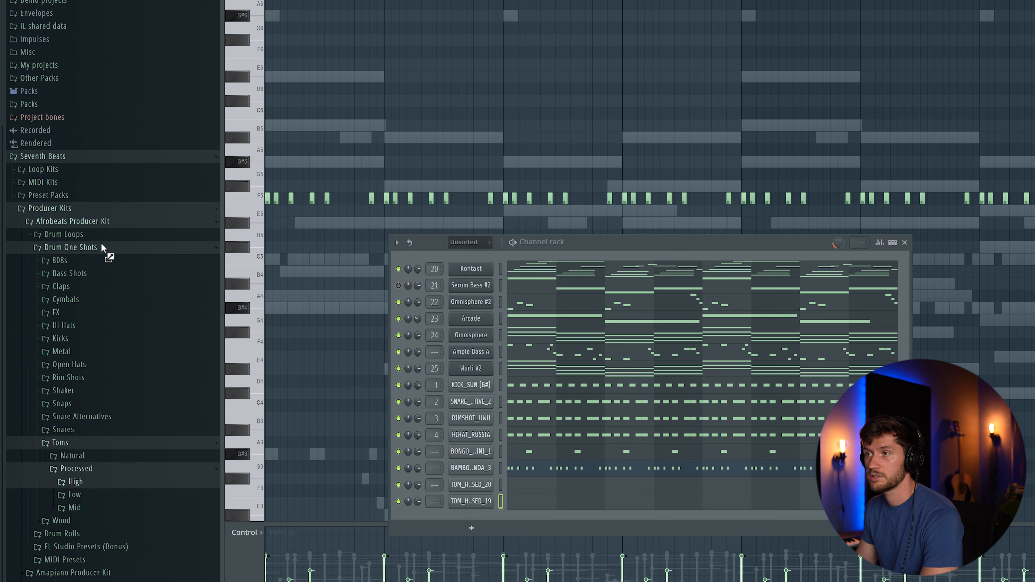
pyautogui.click(92, 491)
pyautogui.scroll(-4, 94, 469)
pyautogui.moveTo(102, 507); pyautogui.dragTo(481, 524)
pyautogui.moveTo(480, 525); pyautogui.dragTo(480, 535)
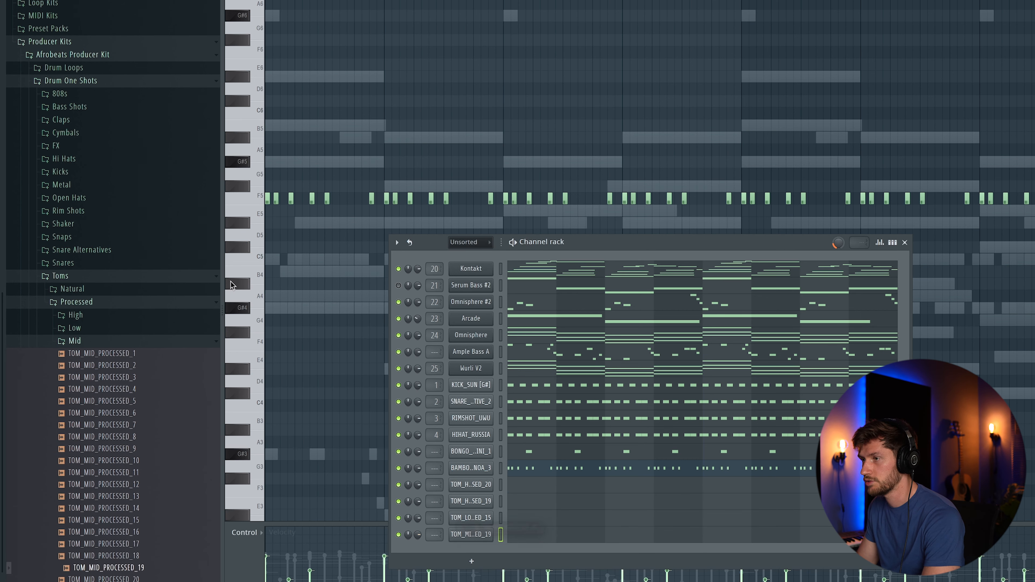
pyautogui.scroll(1, 90, 342)
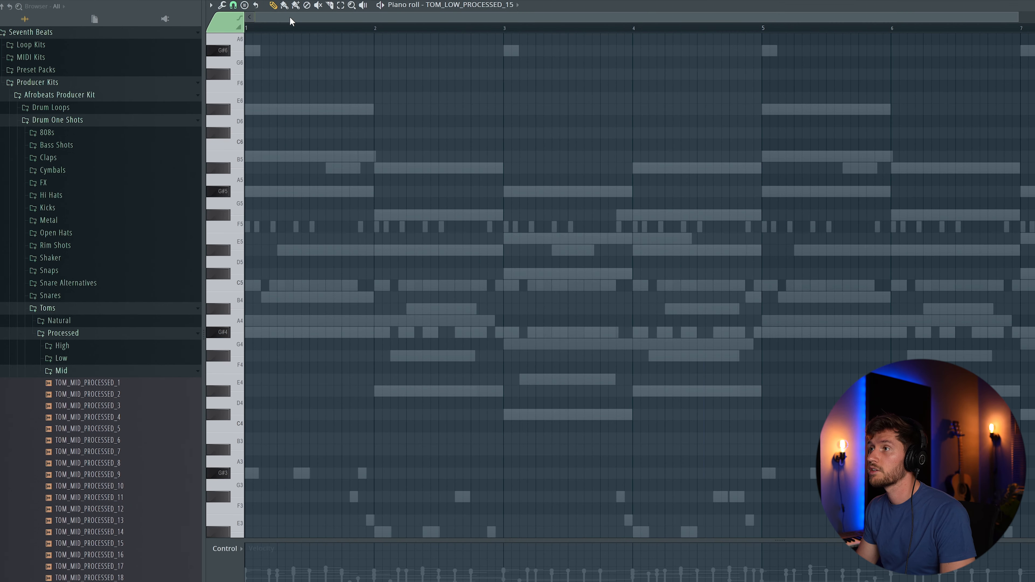
pyautogui.moveTo(316, 21); pyautogui.dragTo(723, 48)
pyautogui.scroll(2, 756, 94)
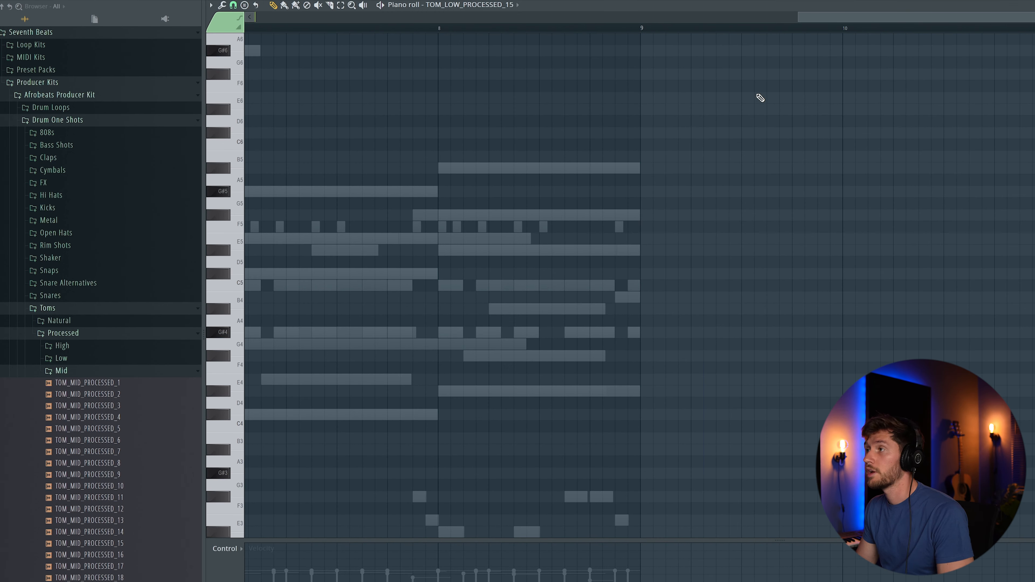
# - Set a finer snap and draw a C5 low tom note just before bar 9
pyautogui.click(235, 8)
pyautogui.click(244, 91)
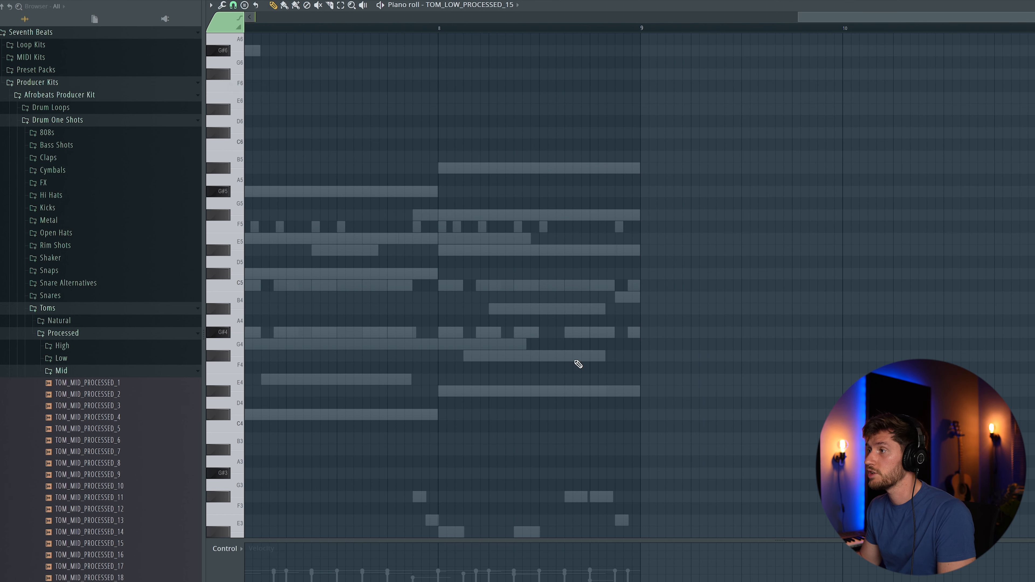
pyautogui.click(542, 311)
pyautogui.moveTo(552, 307); pyautogui.dragTo(552, 286)
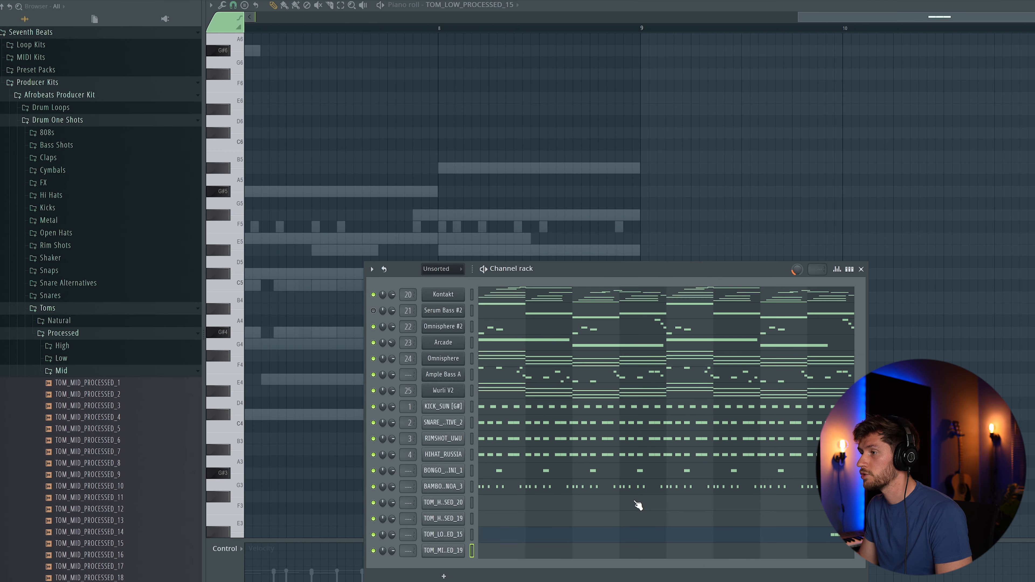
pyautogui.press('F6')
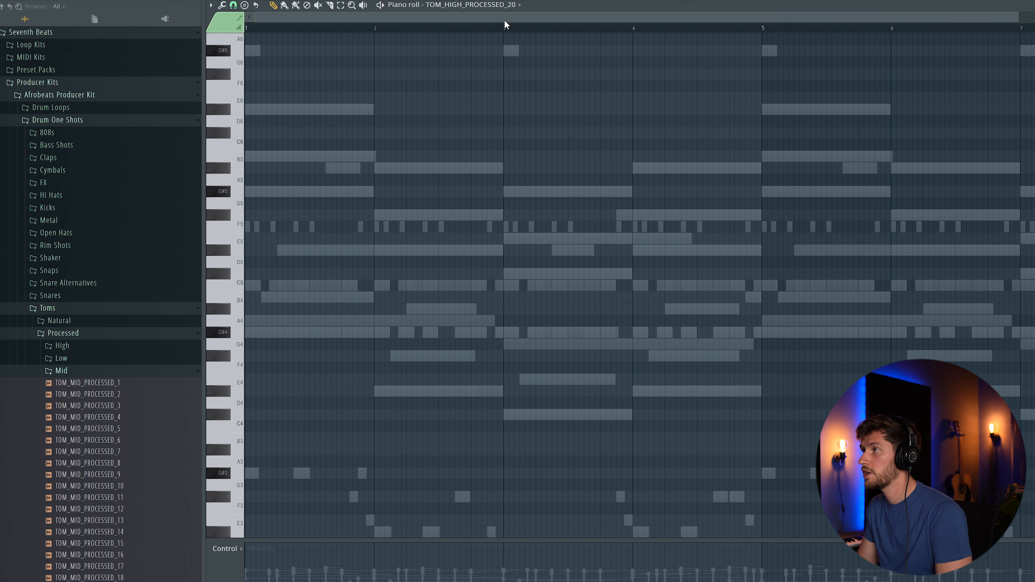
# - Snap to quarter steps and ramp the five C5 tom notes' velocities upward, previewing the fill
pyautogui.click(233, 5)
pyautogui.click(251, 77)
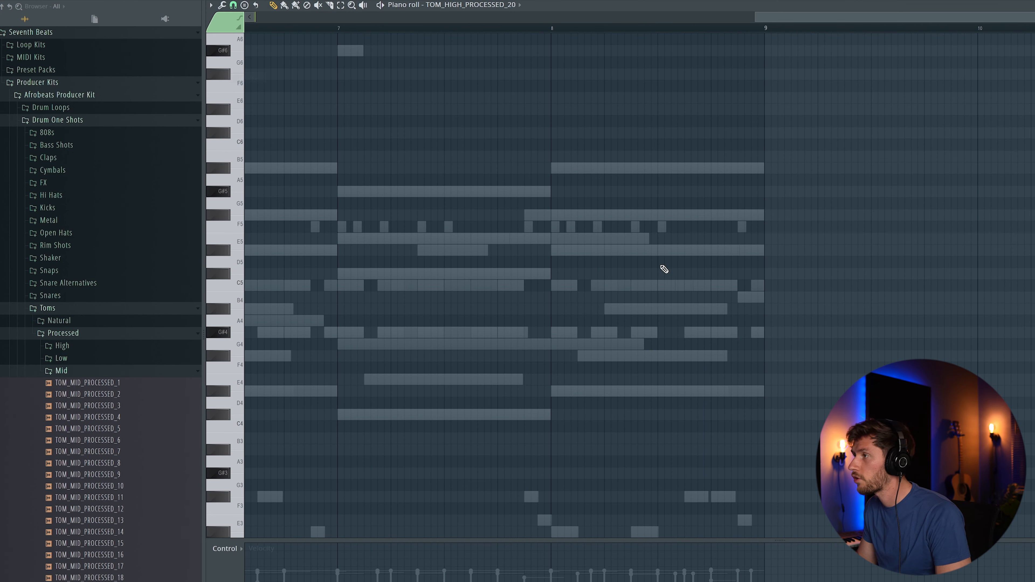
pyautogui.click(705, 286)
pyautogui.moveTo(443, 554); pyautogui.dragTo(475, 477)
pyautogui.press('space')
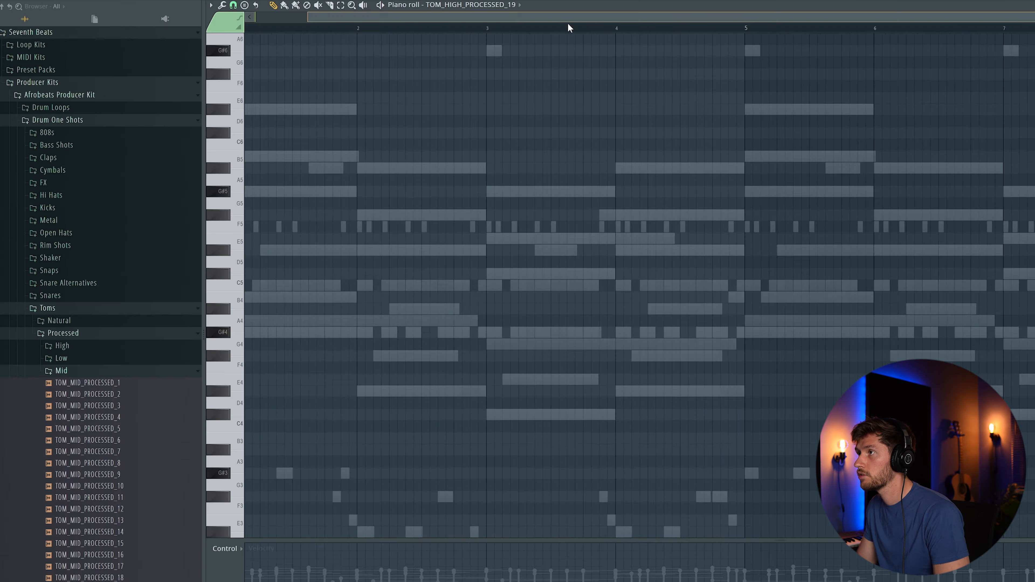
pyautogui.moveTo(568, 22); pyautogui.dragTo(850, 29)
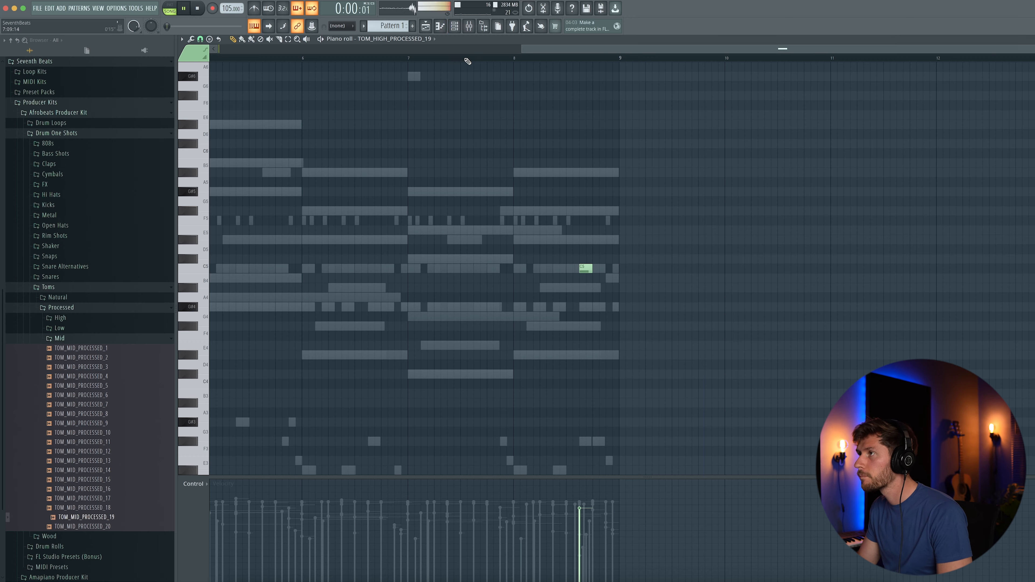
pyautogui.press('F6')
pyautogui.press('space')
# - Add a C5 mid tom note before bar 9 and bring in an Impacts sample channel
pyautogui.click(460, 486)
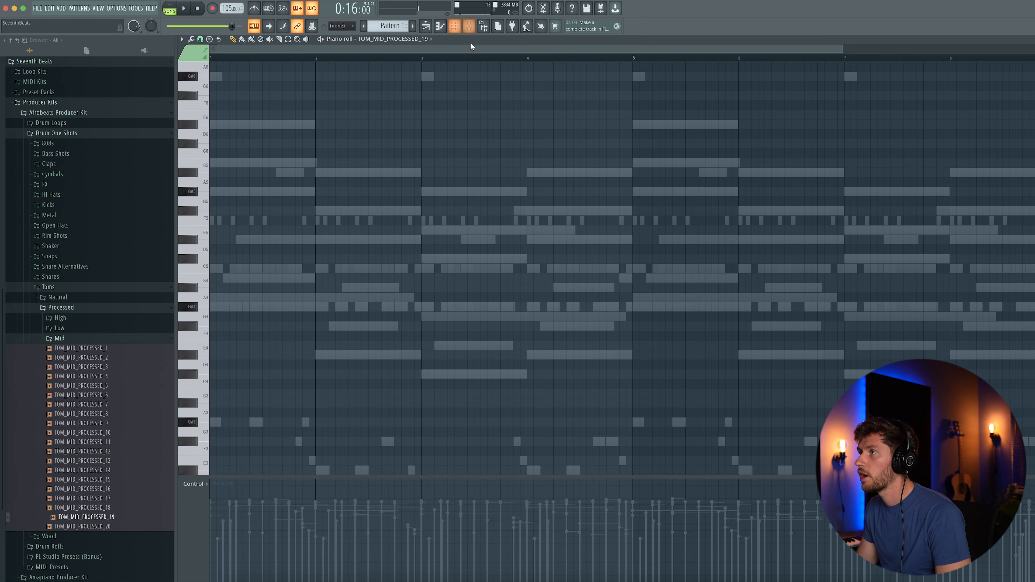
pyautogui.moveTo(401, 51); pyautogui.dragTo(650, 269)
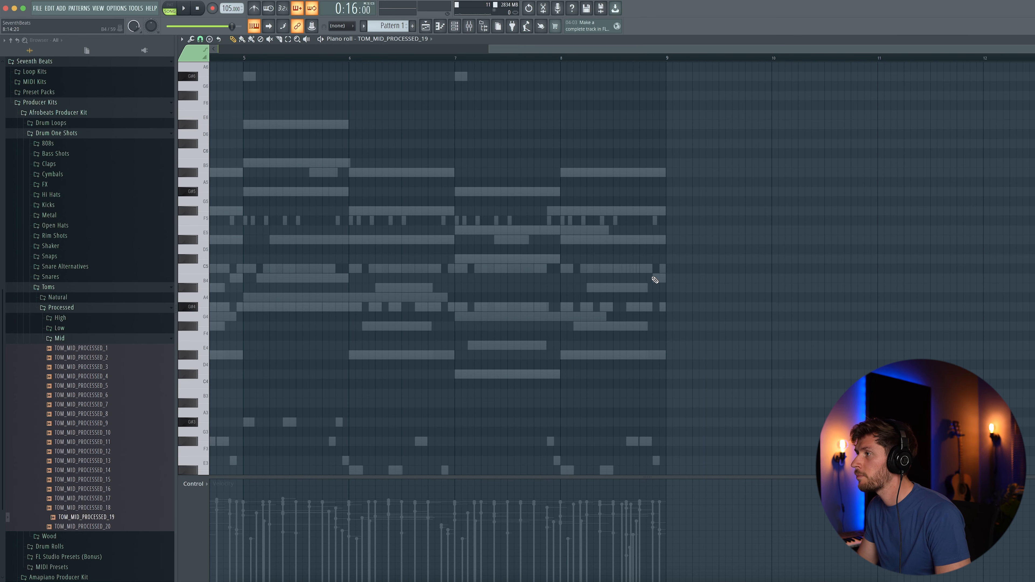
pyautogui.press('F6')
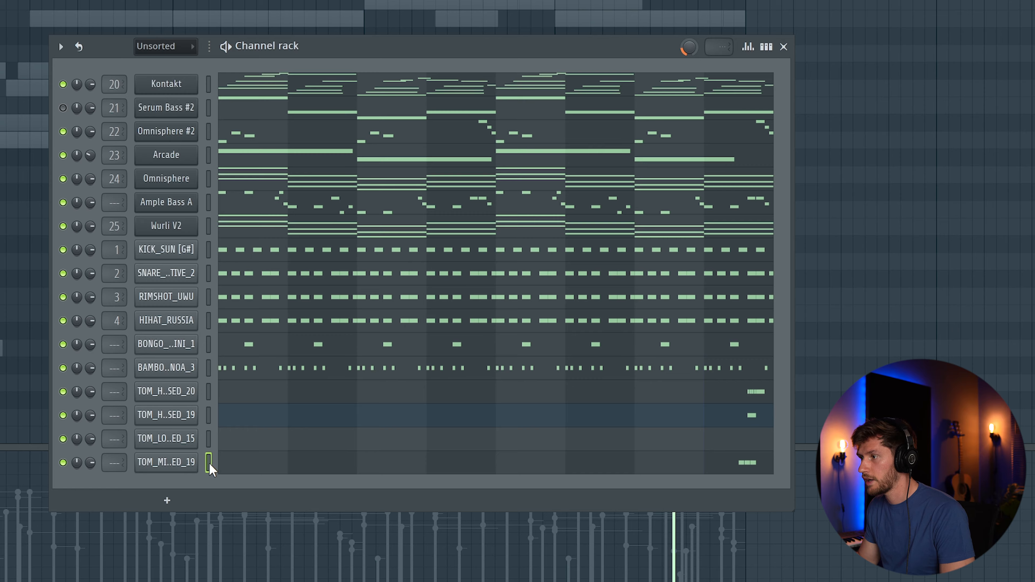
pyautogui.press('F6')
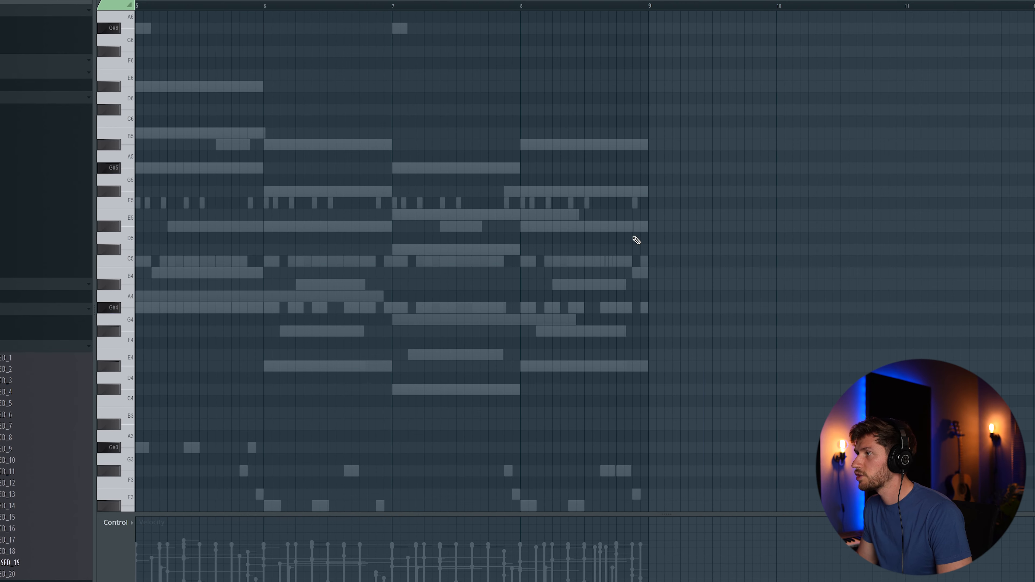
pyautogui.click(632, 247)
pyautogui.moveTo(639, 251); pyautogui.dragTo(639, 261)
pyautogui.press('space')
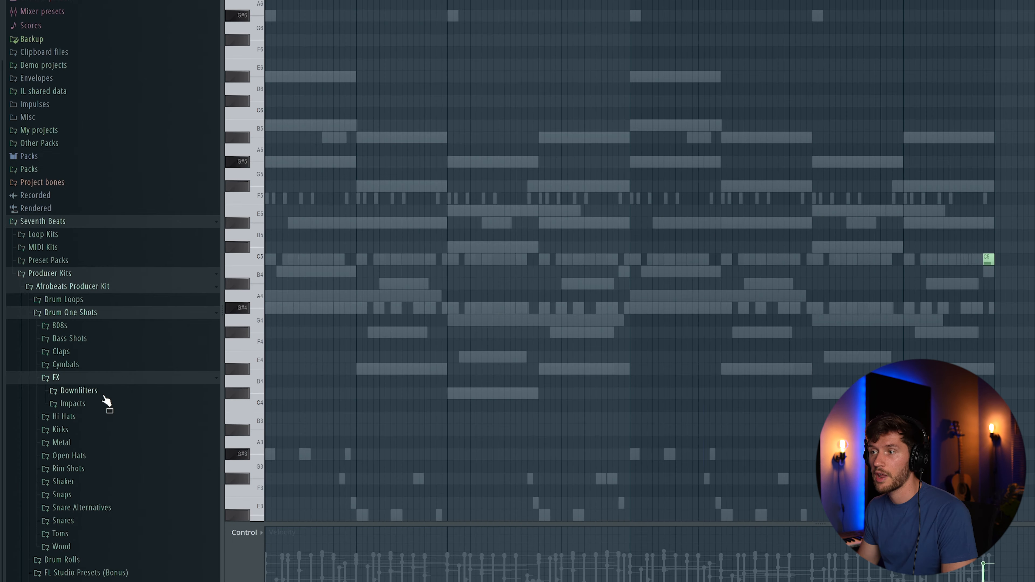
pyautogui.click(100, 405)
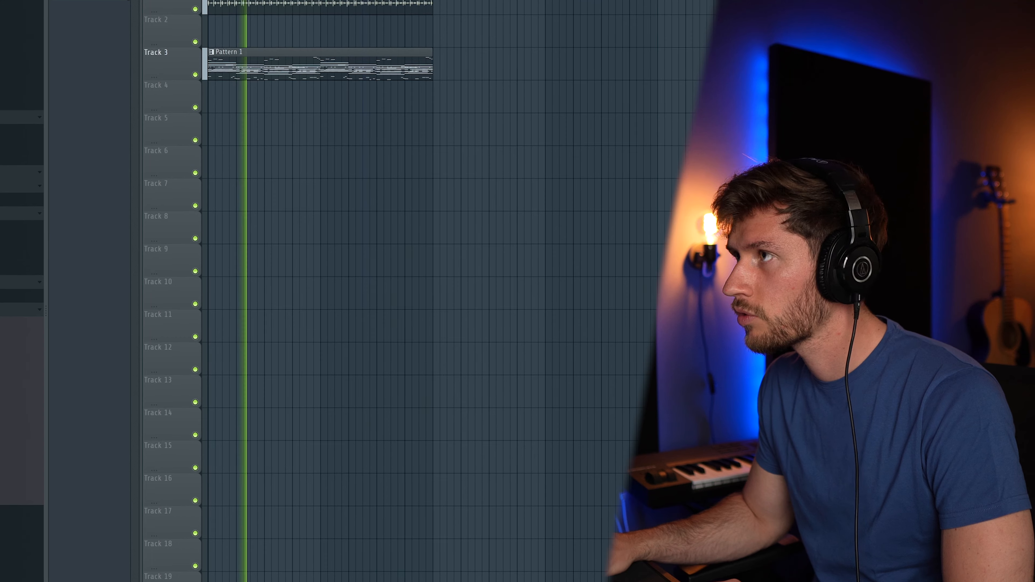
pyautogui.press('F6')
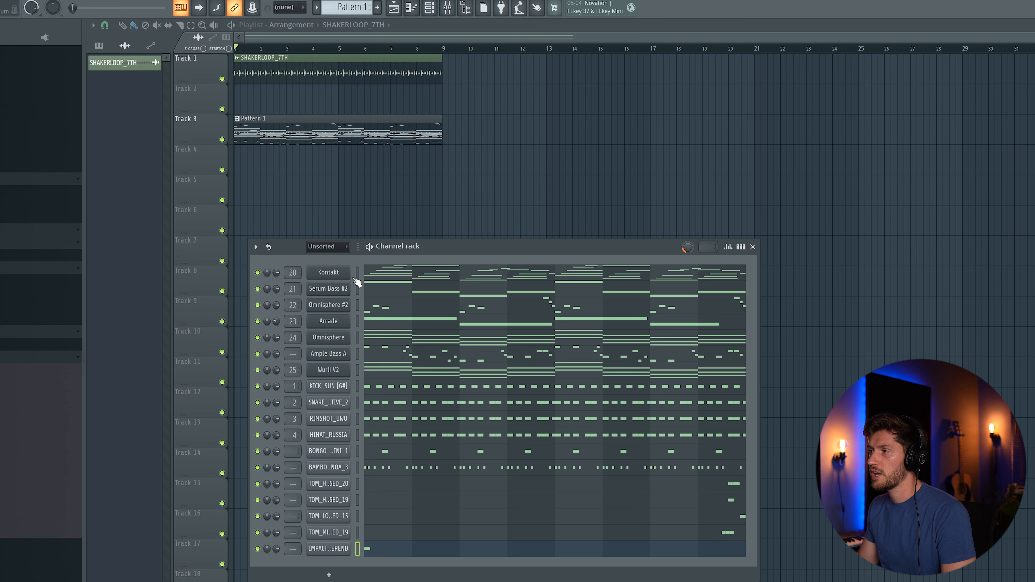
# - Select every channel, create Pattern 2 with F4 and paste all the notes into it
pyautogui.moveTo(359, 276); pyautogui.dragTo(364, 558)
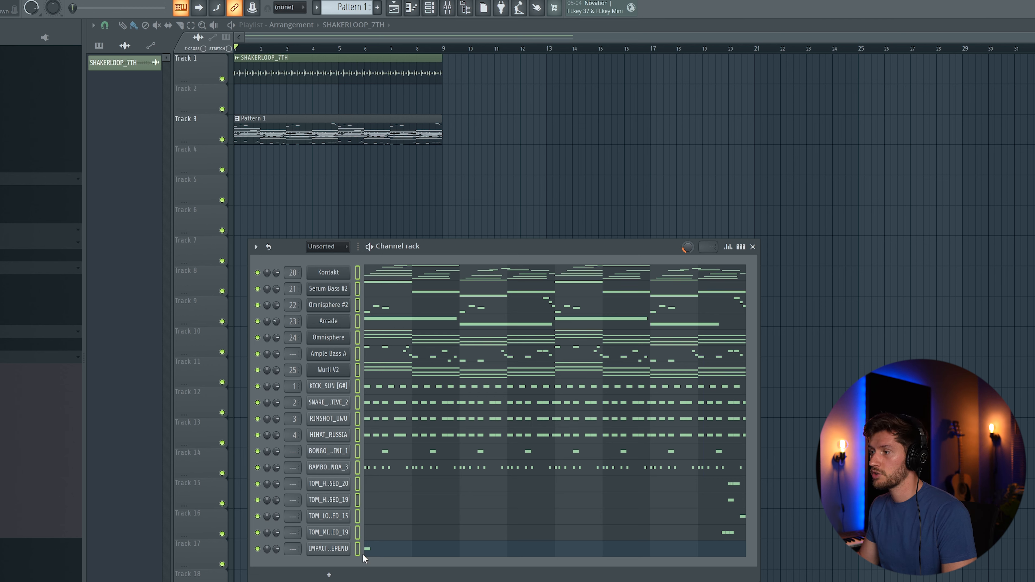
pyautogui.press('F4')
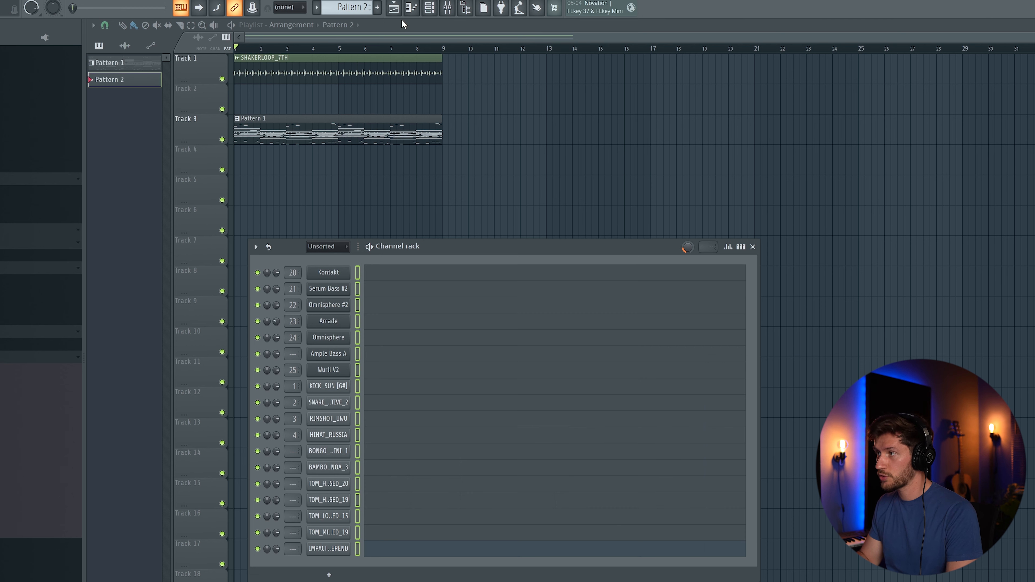
pyautogui.hotkey('ctrl', 'v')
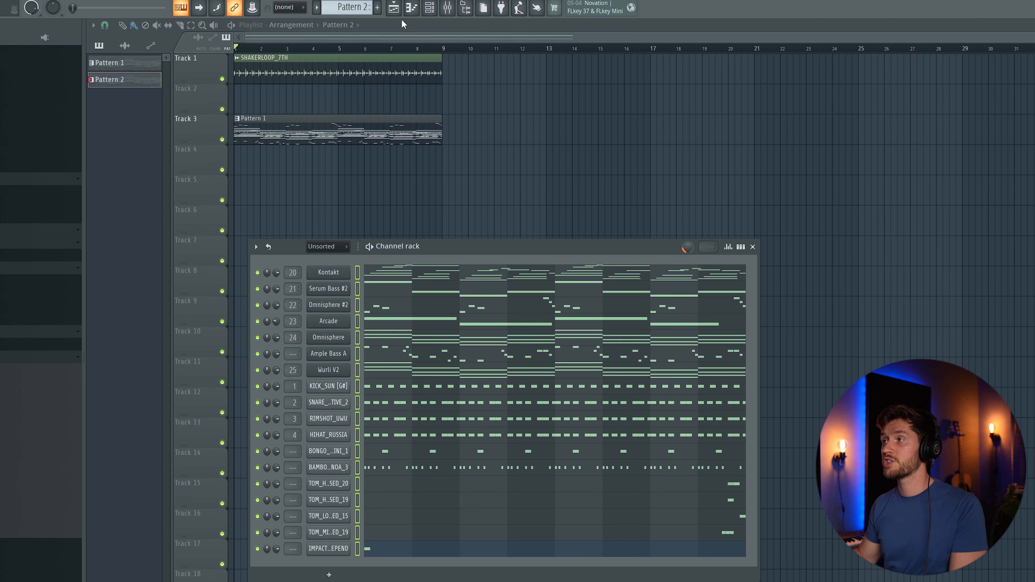
pyautogui.click(354, 7)
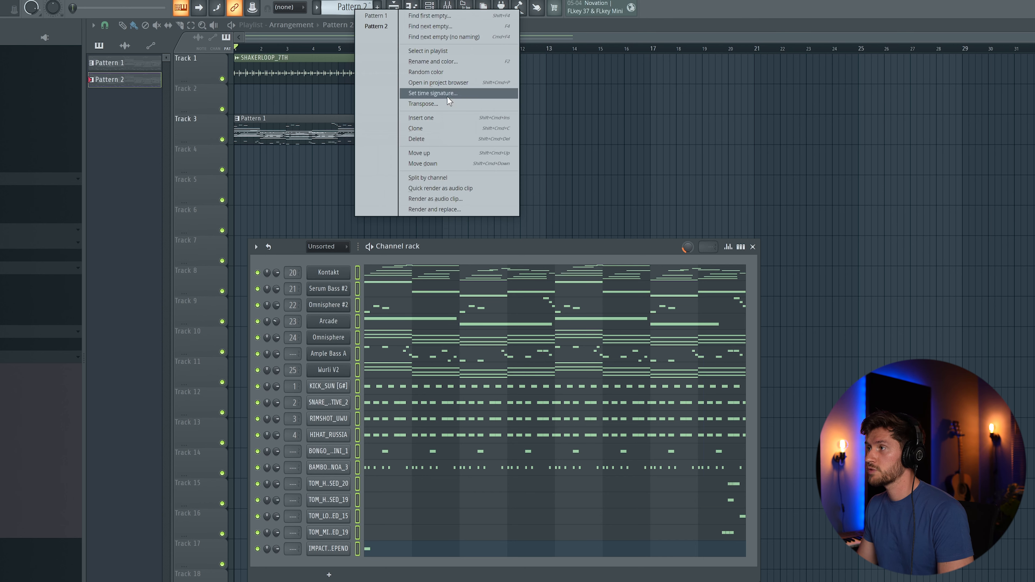
# - Split Pattern 2 by channel and drag the Kontakt-to-IMPACT_DEEPEND patterns into the playlist
pyautogui.click(421, 179)
pyautogui.click(128, 77)
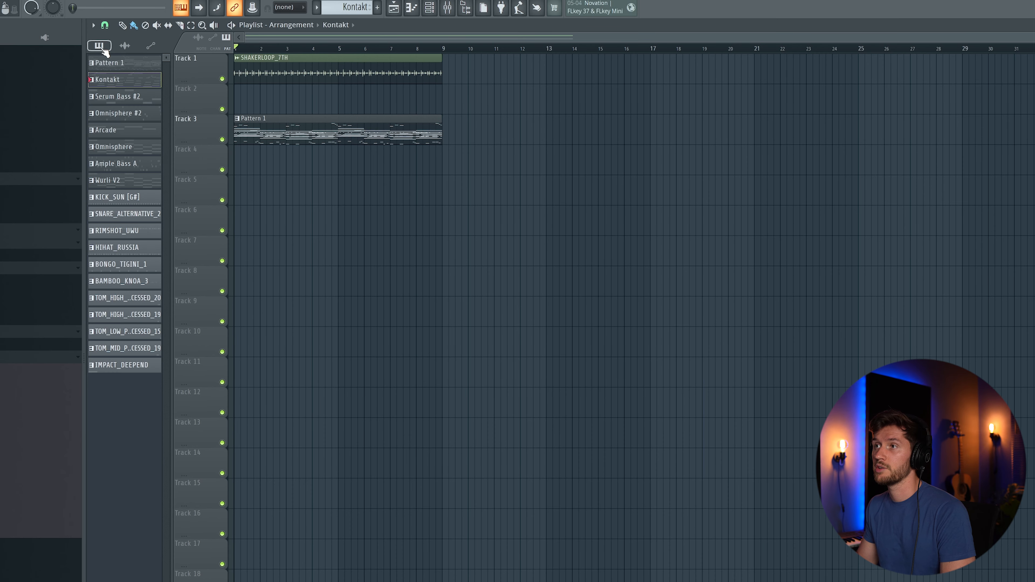
pyautogui.click(130, 364)
pyautogui.moveTo(117, 82); pyautogui.dragTo(250, 202)
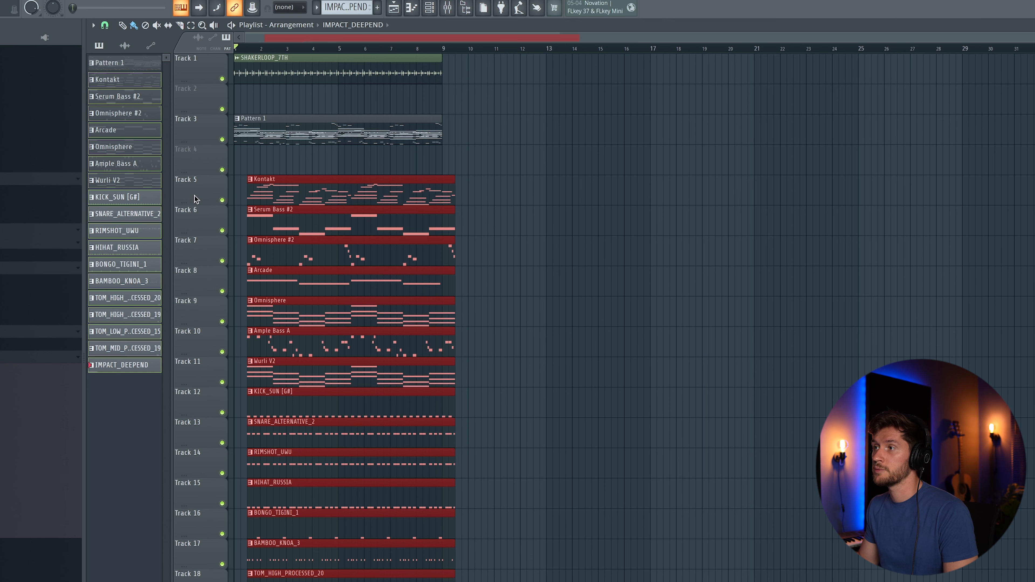
# - Move the new clips to bar 1, delete the Pattern 1 clip and put the shaker loop on Track 10
pyautogui.moveTo(257, 165); pyautogui.dragTo(356, 389)
pyautogui.moveTo(355, 117); pyautogui.dragTo(310, 575)
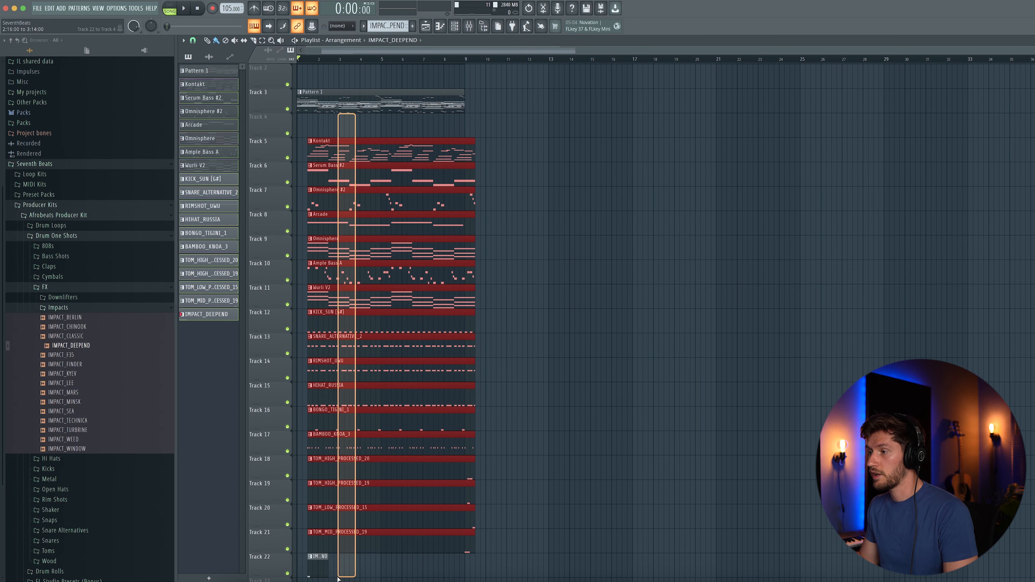
pyautogui.moveTo(360, 144); pyautogui.dragTo(331, 124)
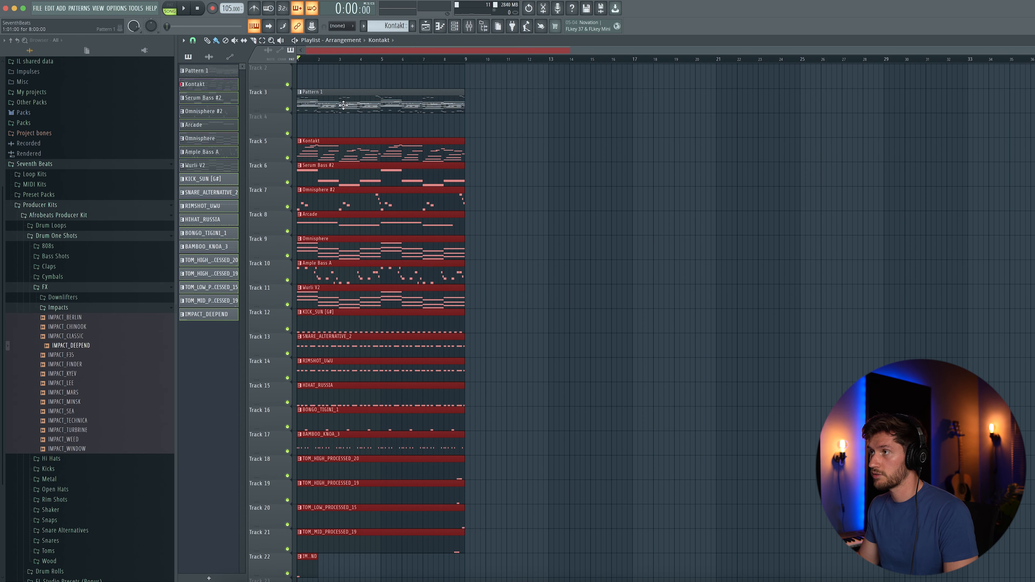
pyautogui.rightClick(333, 107)
pyautogui.moveTo(332, 119); pyautogui.dragTo(332, 77)
pyautogui.moveTo(478, 571); pyautogui.dragTo(322, 320)
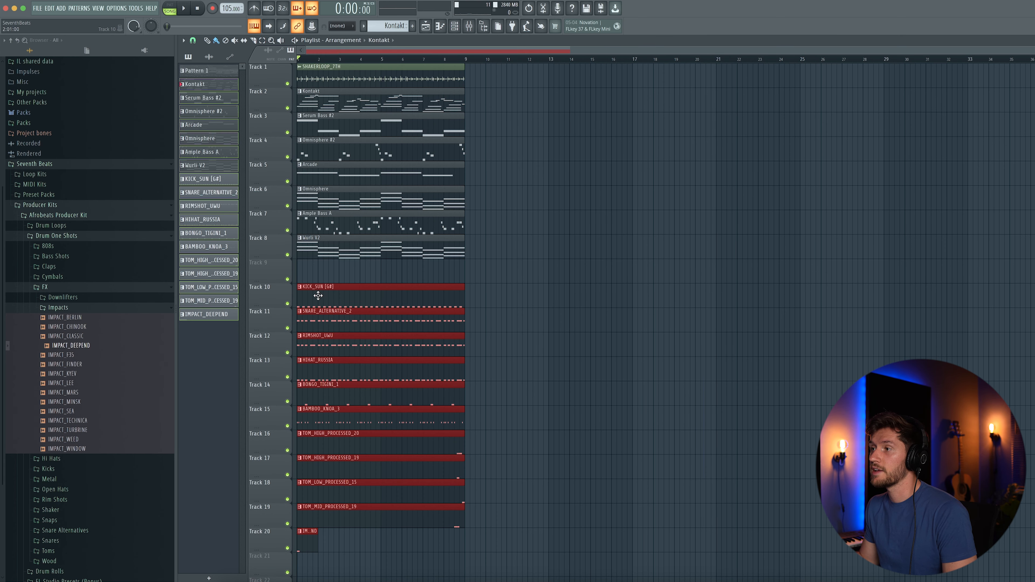
pyautogui.keyDown('super'); pyautogui.click(556, 287); pyautogui.keyUp('super')
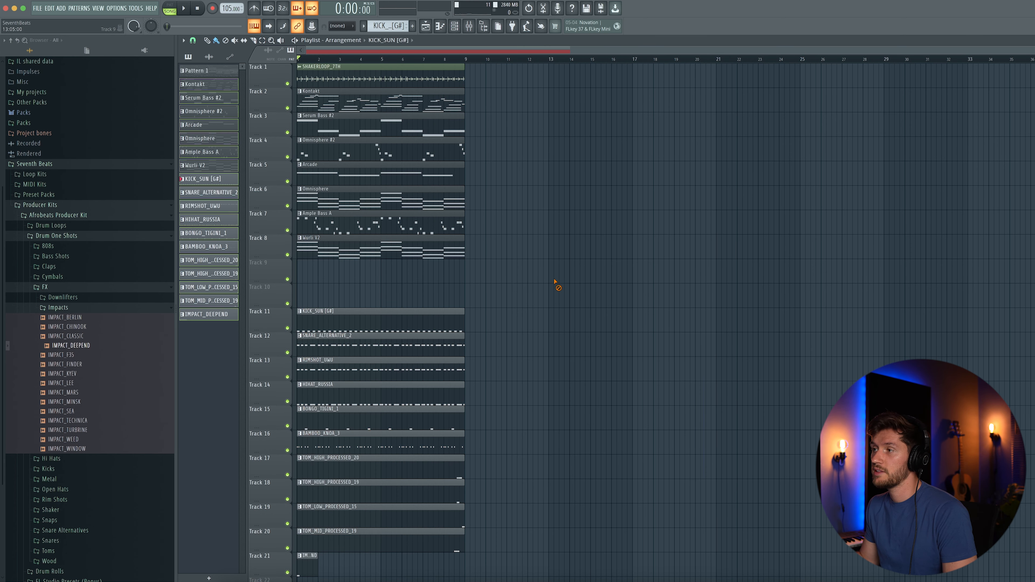
pyautogui.moveTo(373, 77); pyautogui.dragTo(369, 298)
# - Shift the instrument clips up to Track 1 and duplicate the whole 8-bar block with Ctrl+B
pyautogui.moveTo(346, 65); pyautogui.dragTo(406, 265)
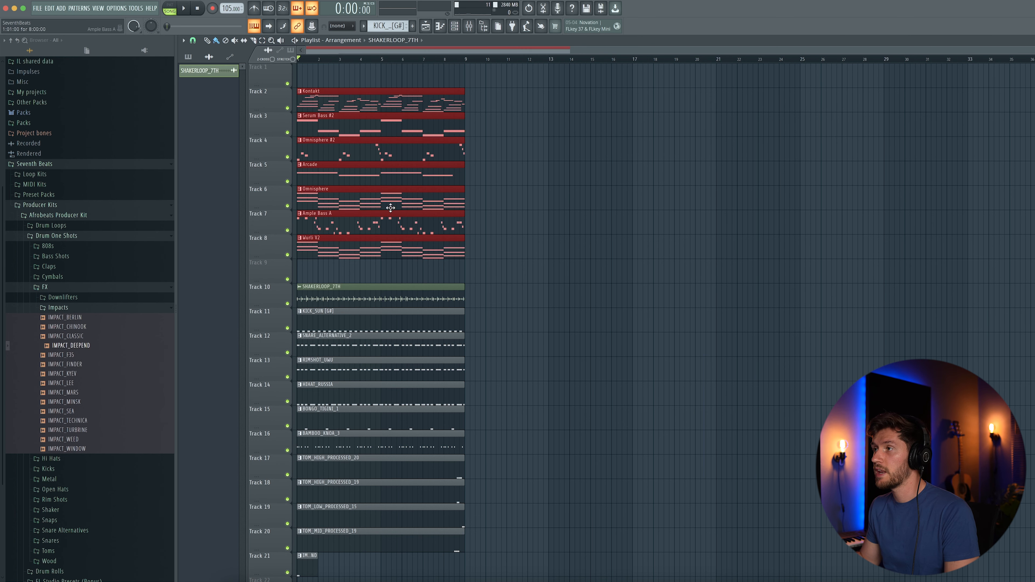
pyautogui.moveTo(365, 94); pyautogui.dragTo(370, 77)
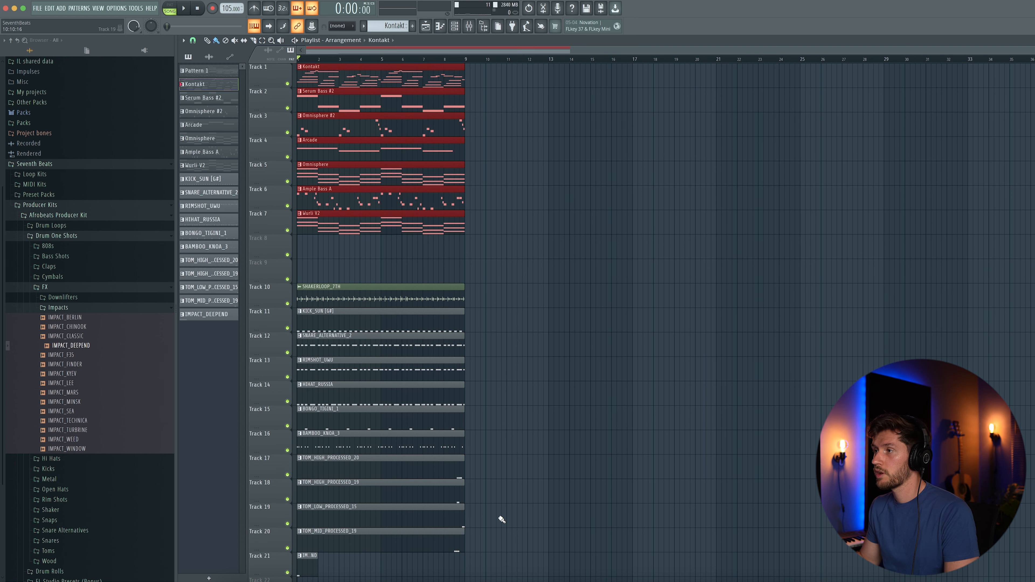
pyautogui.click(542, 317)
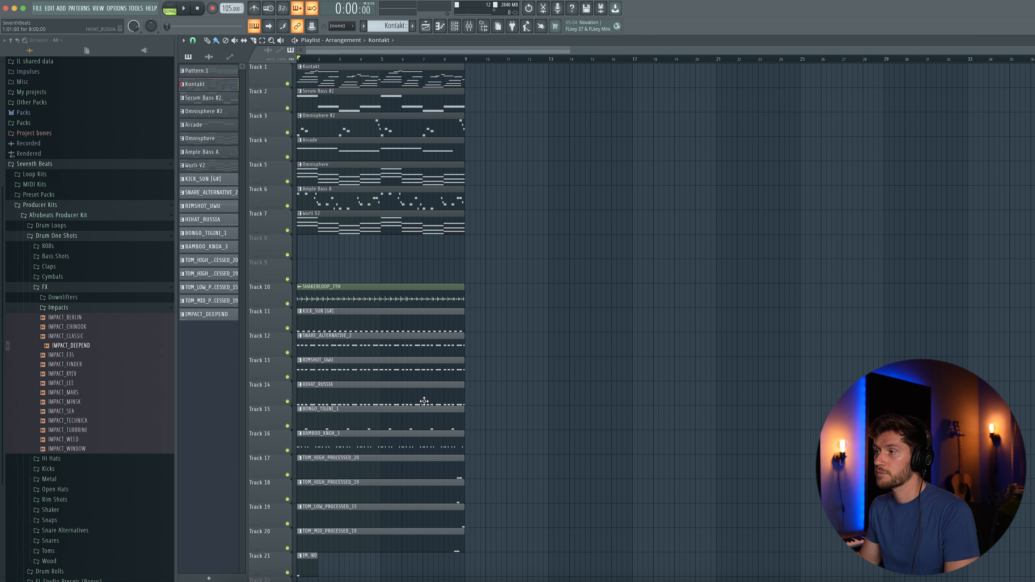
pyautogui.moveTo(495, 566); pyautogui.dragTo(290, 71)
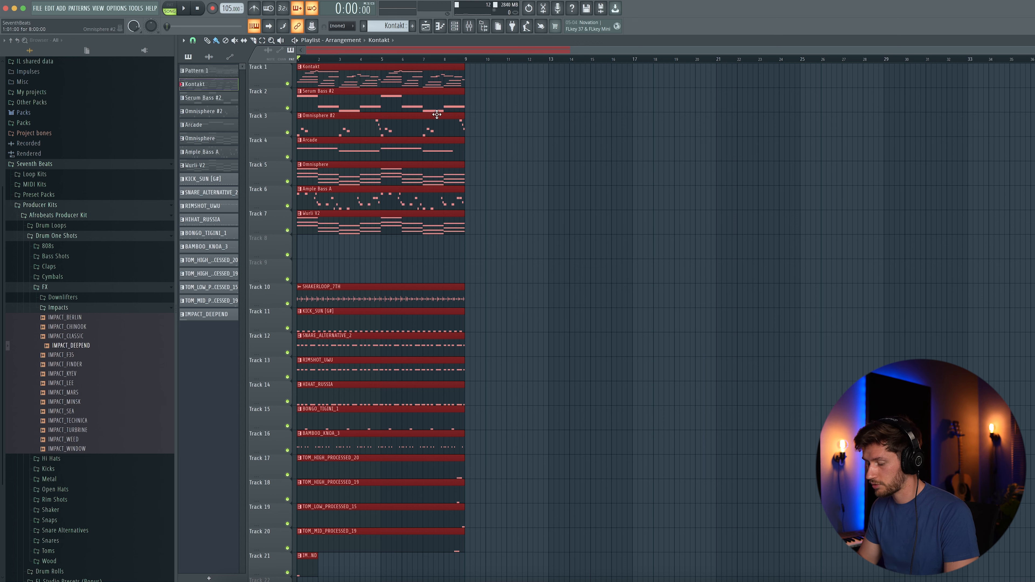
pyautogui.hotkey('ctrl', 'b')
pyautogui.hotkey('ctrl', 'b')
pyautogui.hotkey('ctrl', 'b')
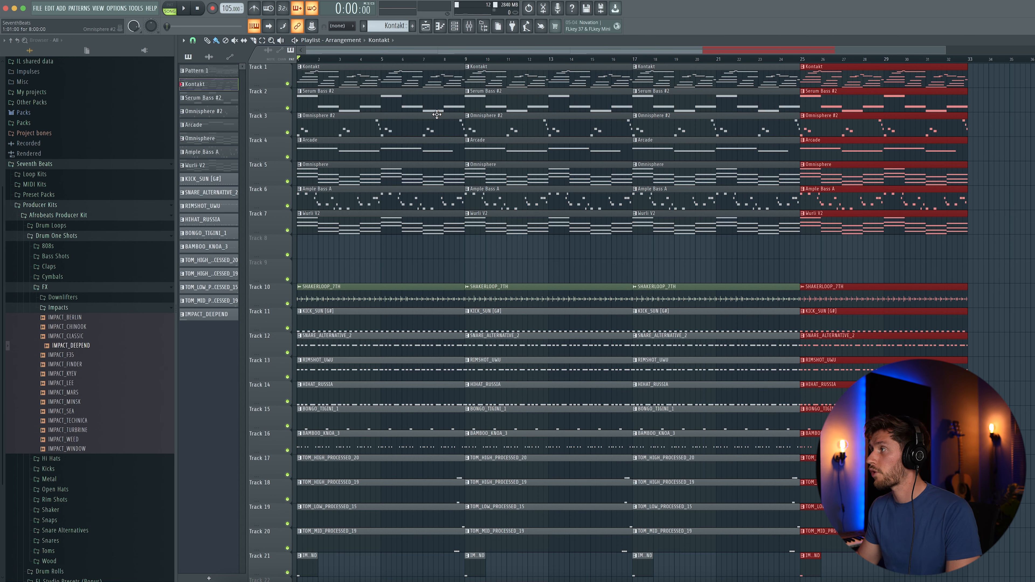
pyautogui.click(1008, 238)
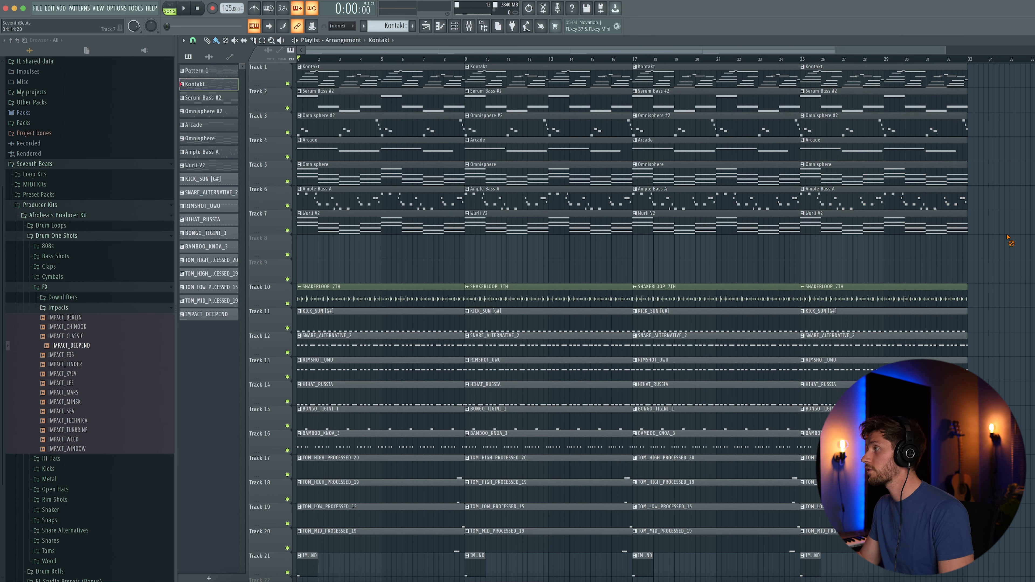
# - Delete the Serum Bass #2, Omnisphere, Arcade, Ample Bass A and drum clips from bars 1–9, plus the bar 9 shaker
pyautogui.rightClick(368, 99)
pyautogui.rightClick(362, 128)
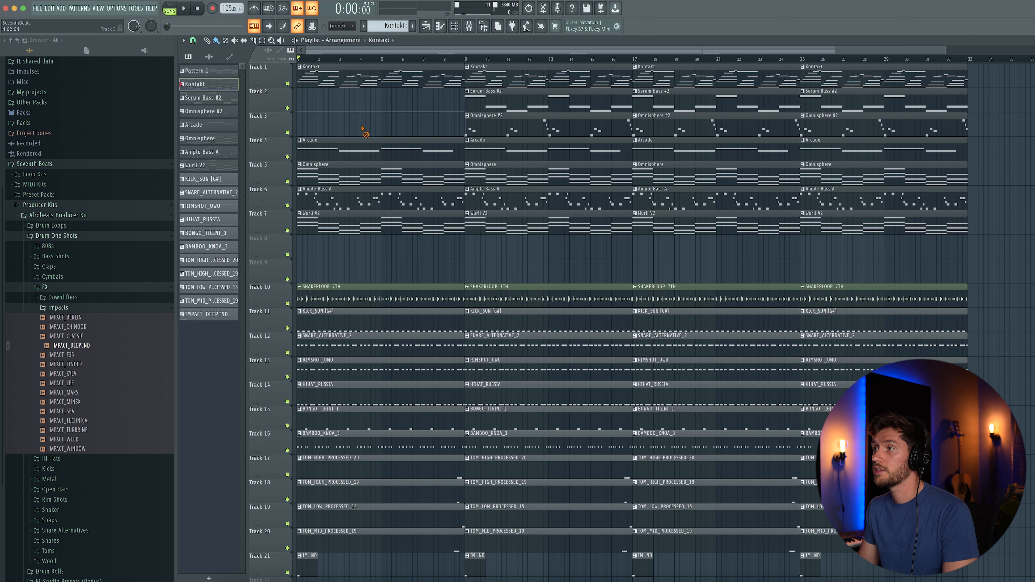
pyautogui.rightClick(359, 151)
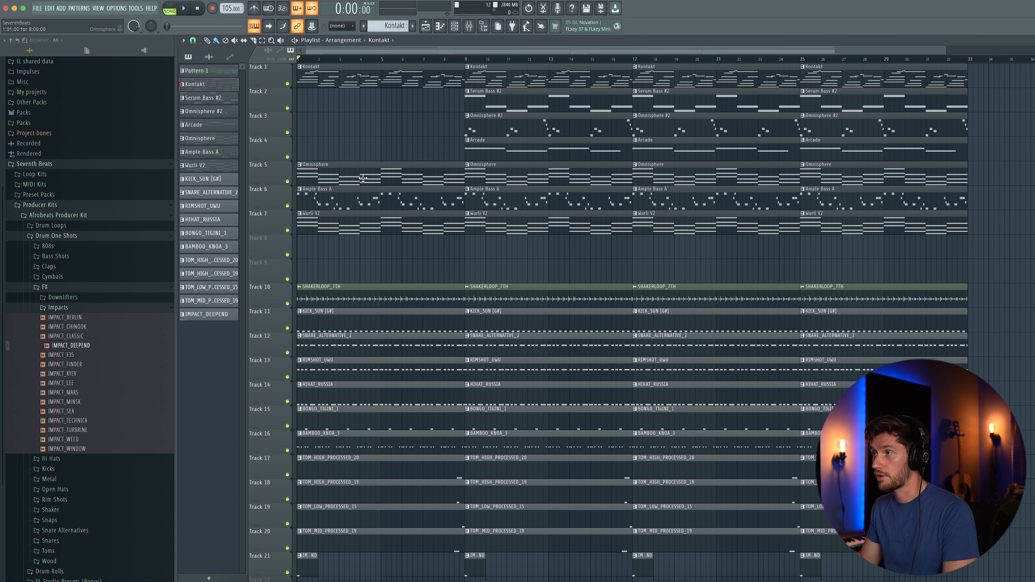
pyautogui.rightClick(363, 178)
pyautogui.rightClick(358, 199)
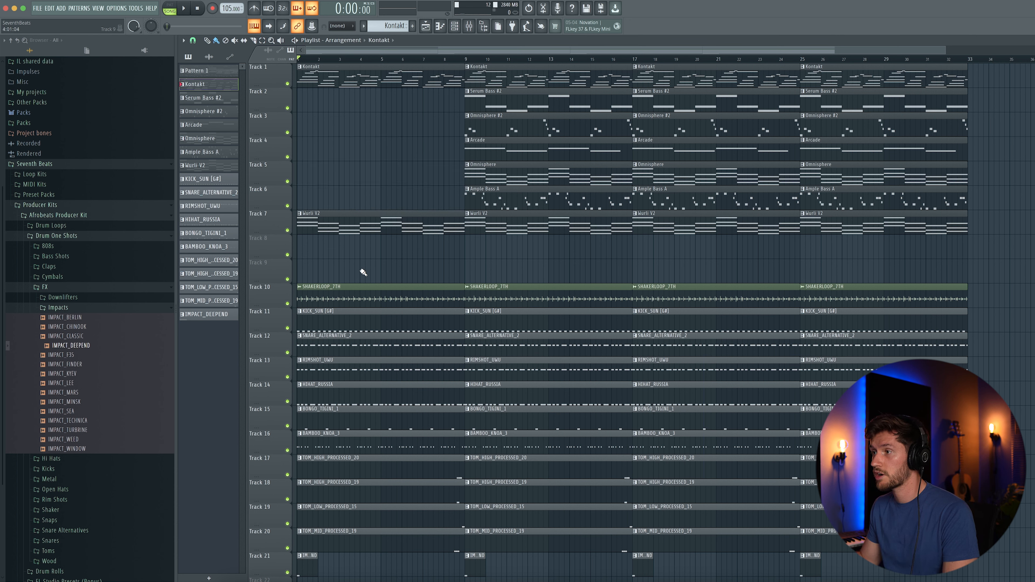
pyautogui.moveTo(359, 280); pyautogui.dragTo(378, 536)
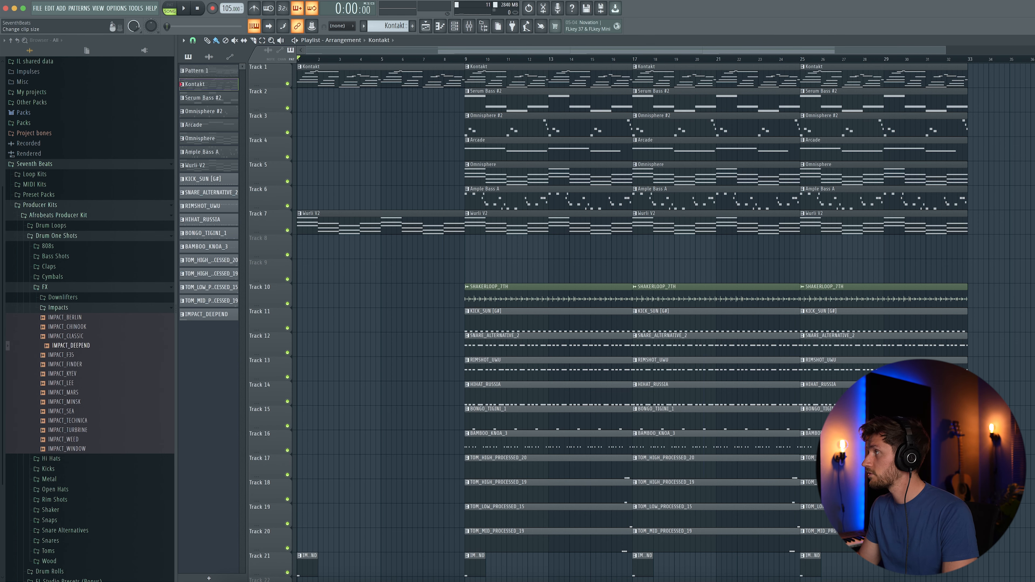
pyautogui.scroll(-1, 503, 177)
pyautogui.rightClick(506, 265)
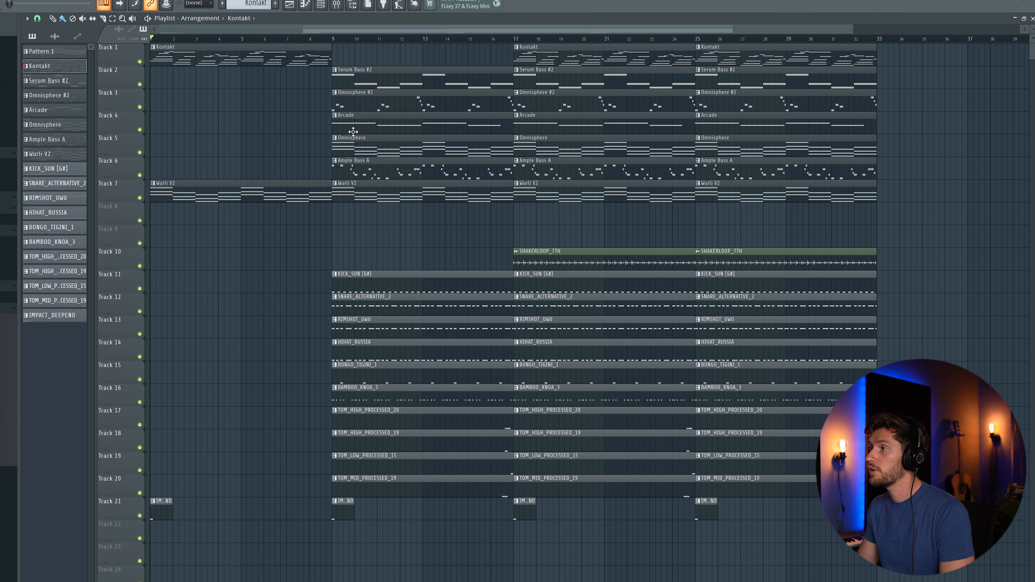
# - Remove Ample Bass A and drums at bar 9, then Ample Bass A, Serum Bass #2 and Arcade at bar 17
pyautogui.rightClick(356, 167)
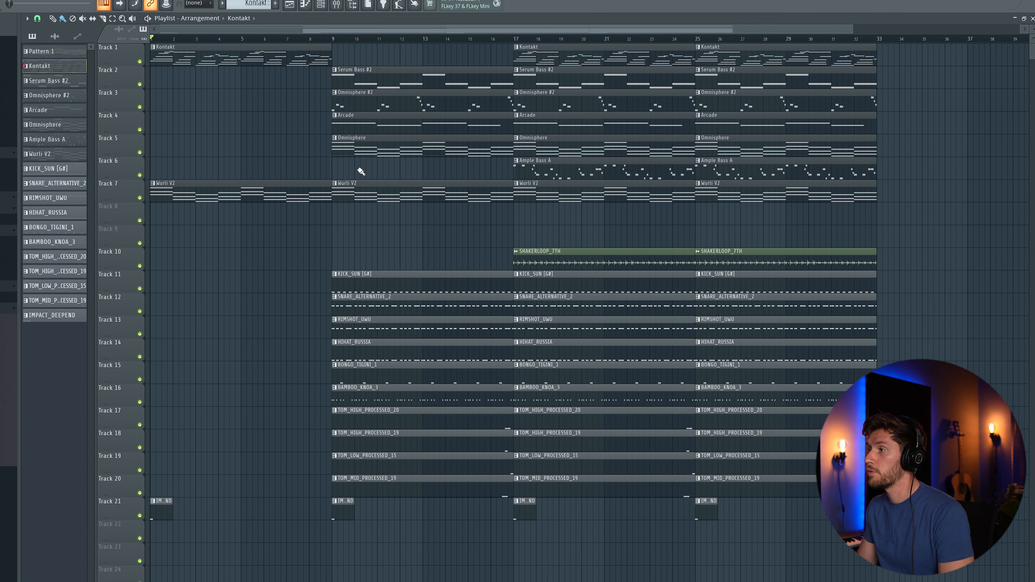
pyautogui.moveTo(401, 286); pyautogui.dragTo(397, 488)
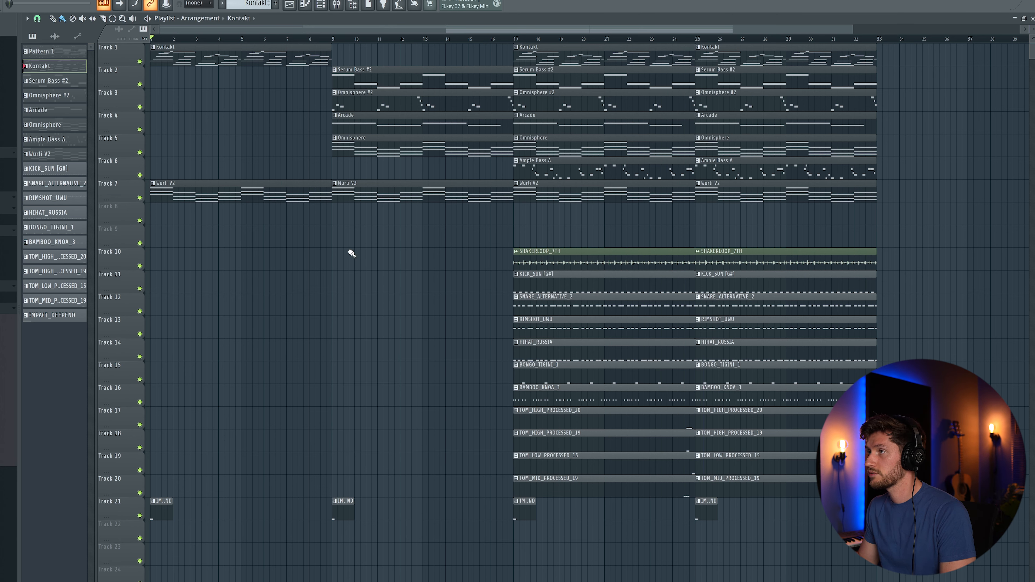
pyautogui.rightClick(576, 173)
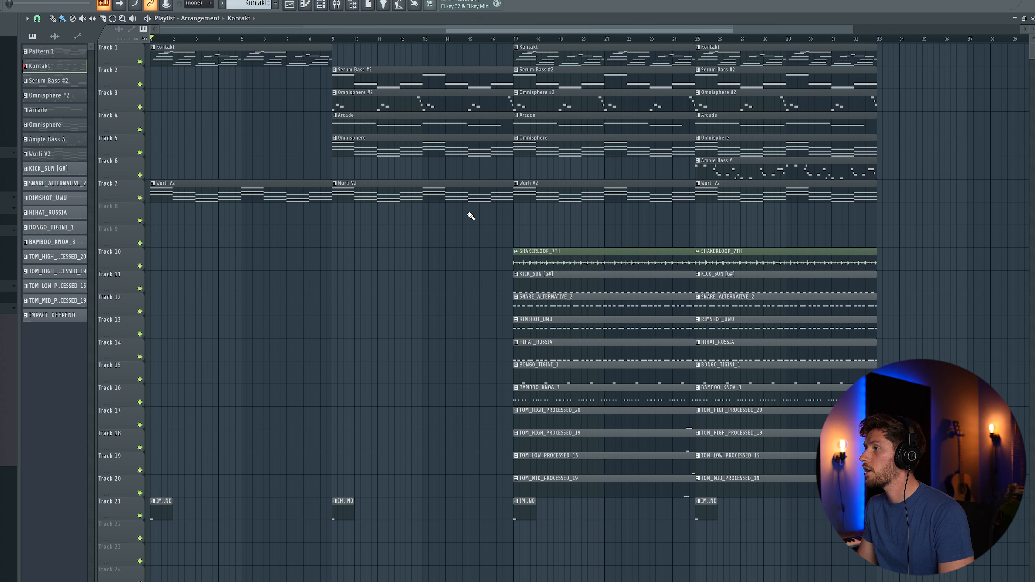
pyautogui.moveTo(854, 27); pyautogui.dragTo(994, 27)
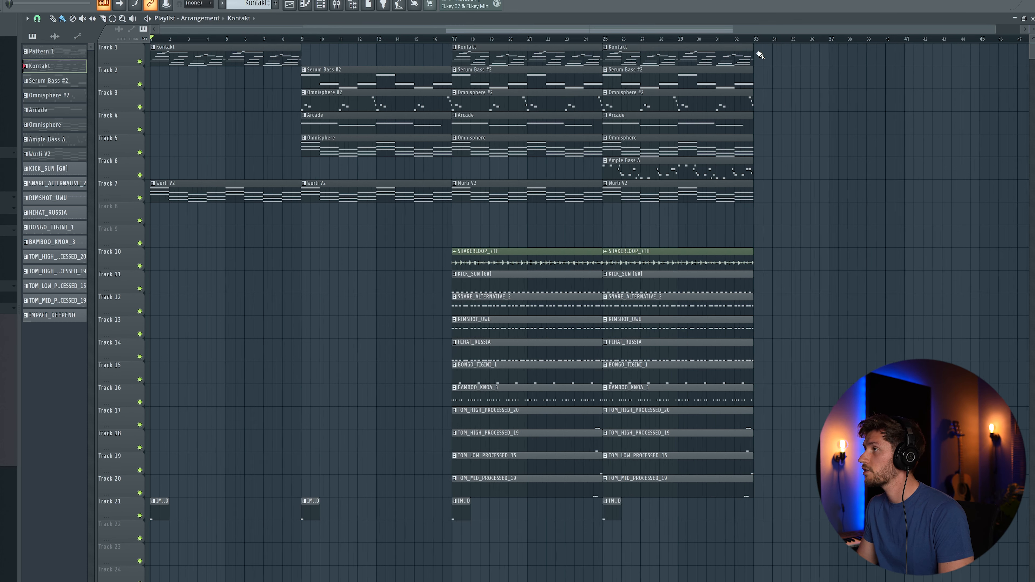
pyautogui.rightClick(498, 78)
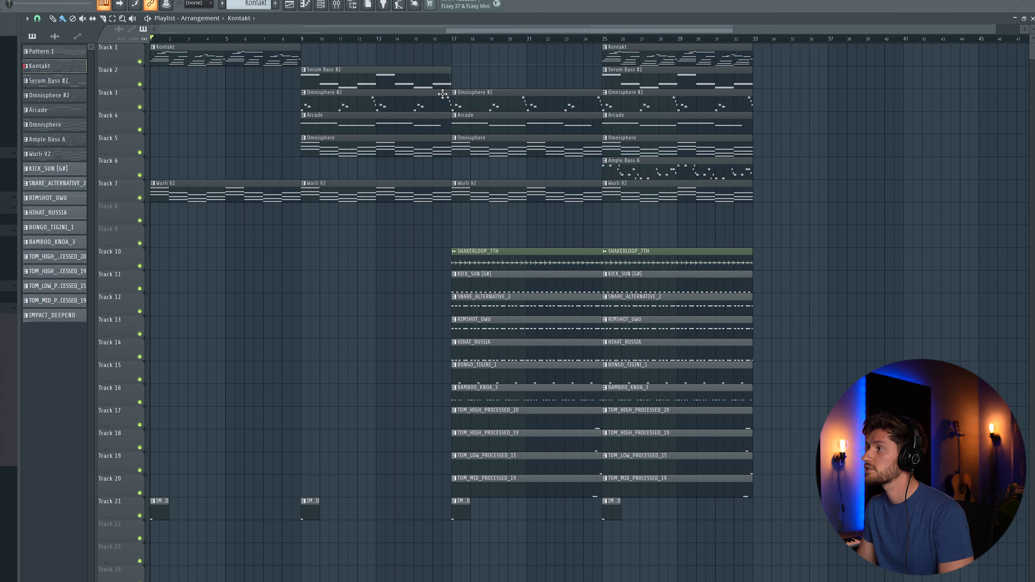
pyautogui.rightClick(507, 115)
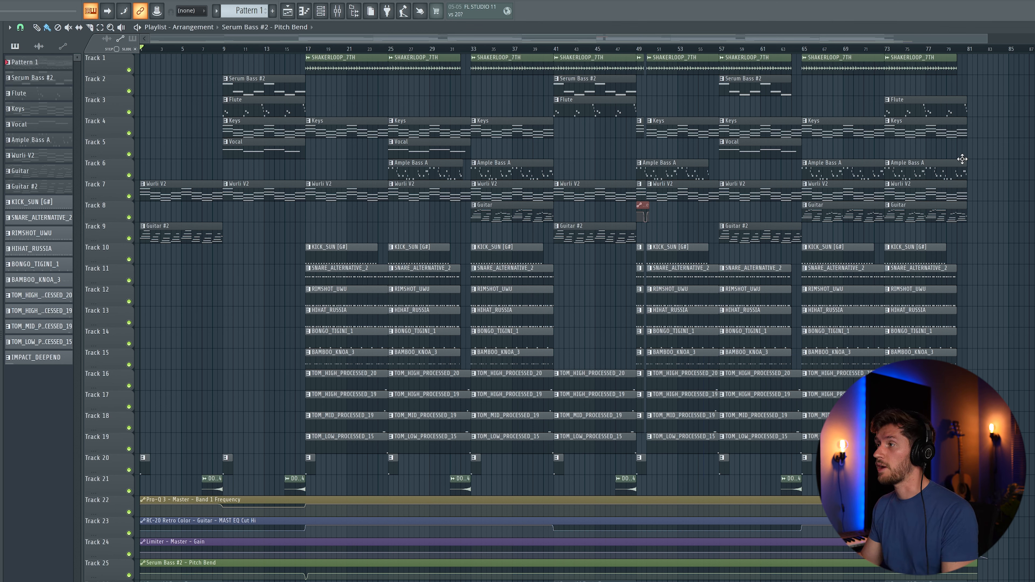
# - Select bars 33–81 and start song playback from bar 1
pyautogui.moveTo(476, 51)
pyautogui.mouseDown()
pyautogui.moveTo(790, 51)
pyautogui.moveTo(972, 74)
pyautogui.moveTo(473, 47)
pyautogui.mouseUp()
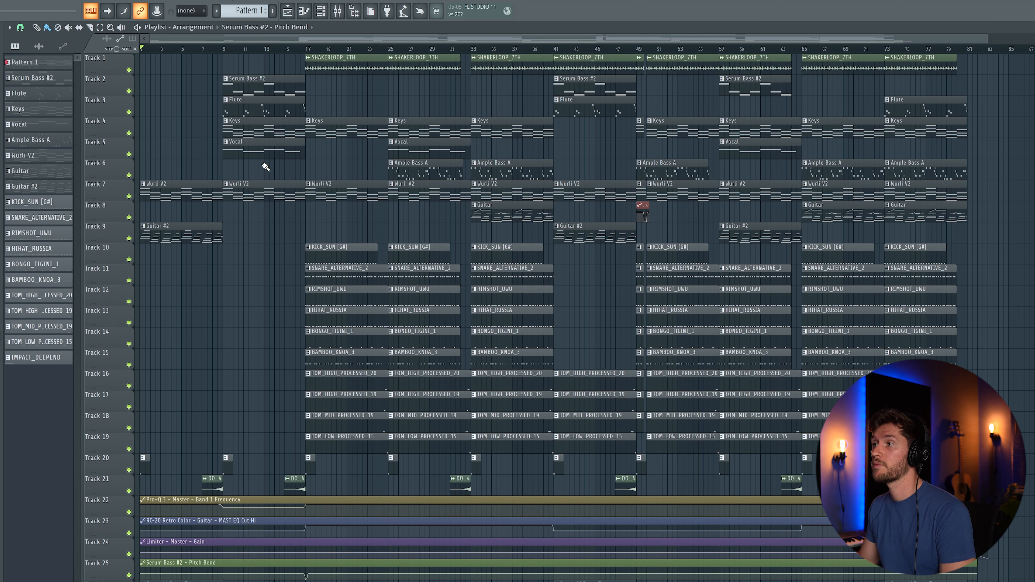
pyautogui.press('space')
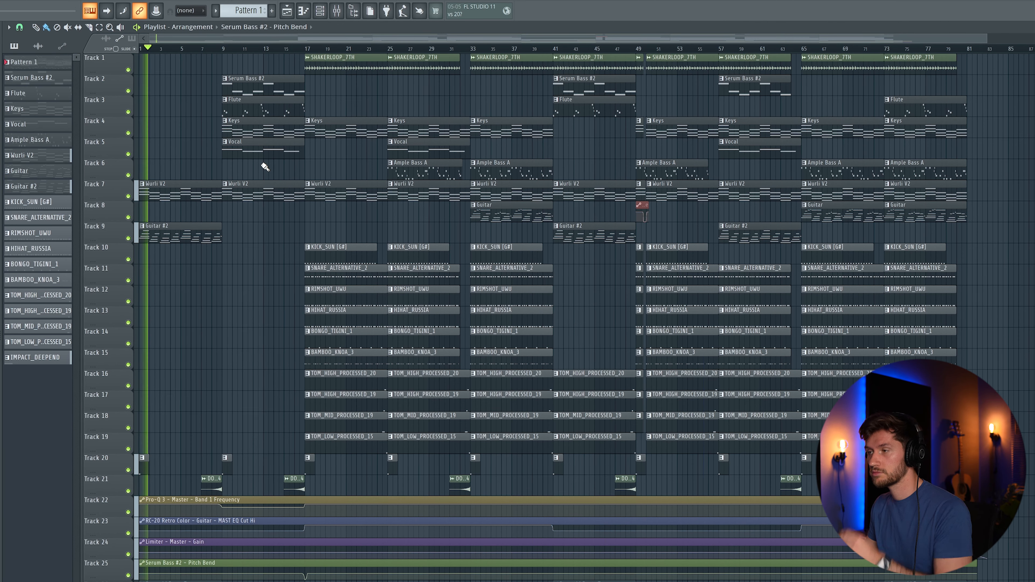
pyautogui.doubleClick(183, 238)
pyautogui.moveTo(441, 38); pyautogui.dragTo(71, 33)
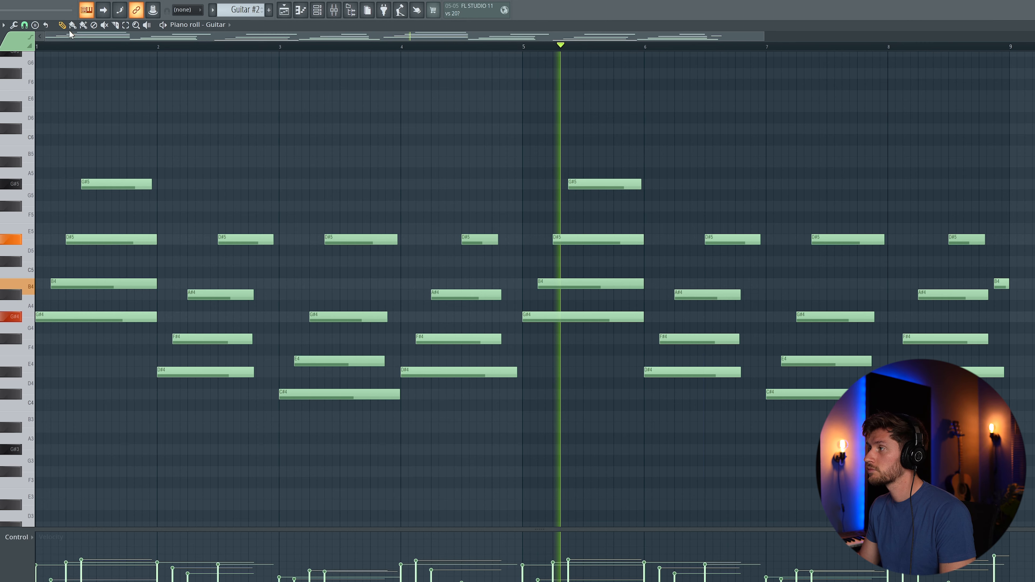
pyautogui.click(283, 9)
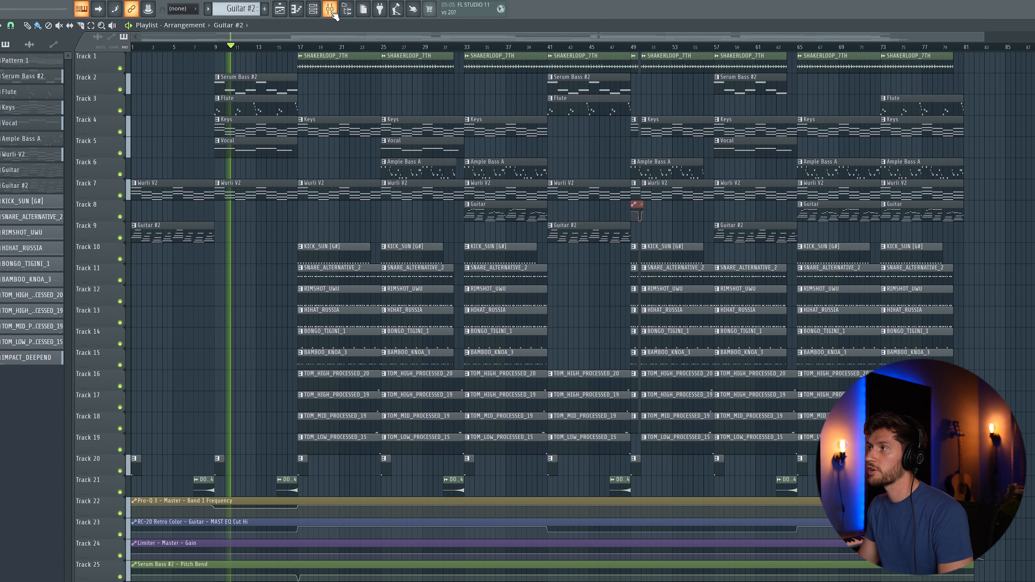
pyautogui.press('F9')
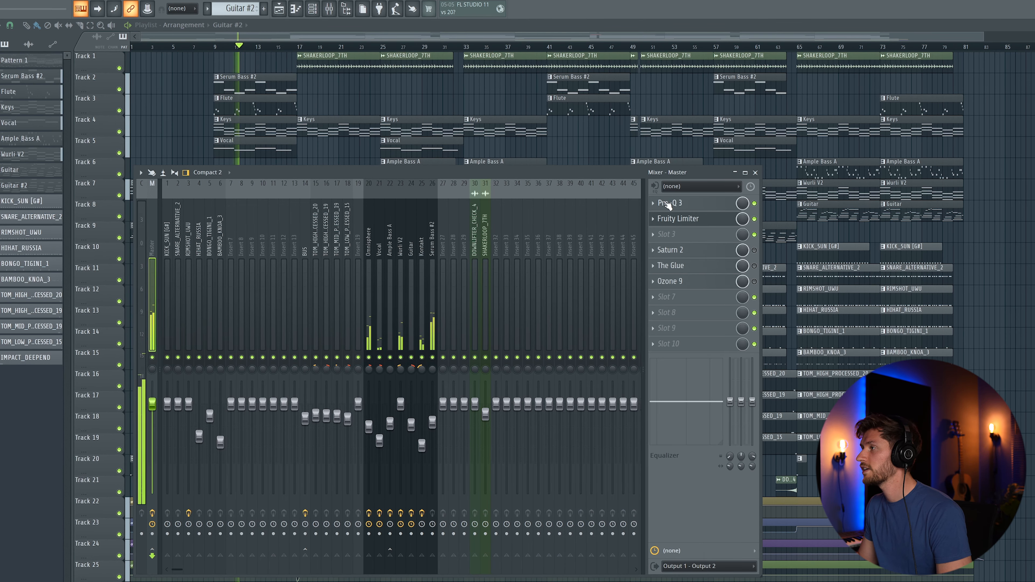
pyautogui.click(682, 204)
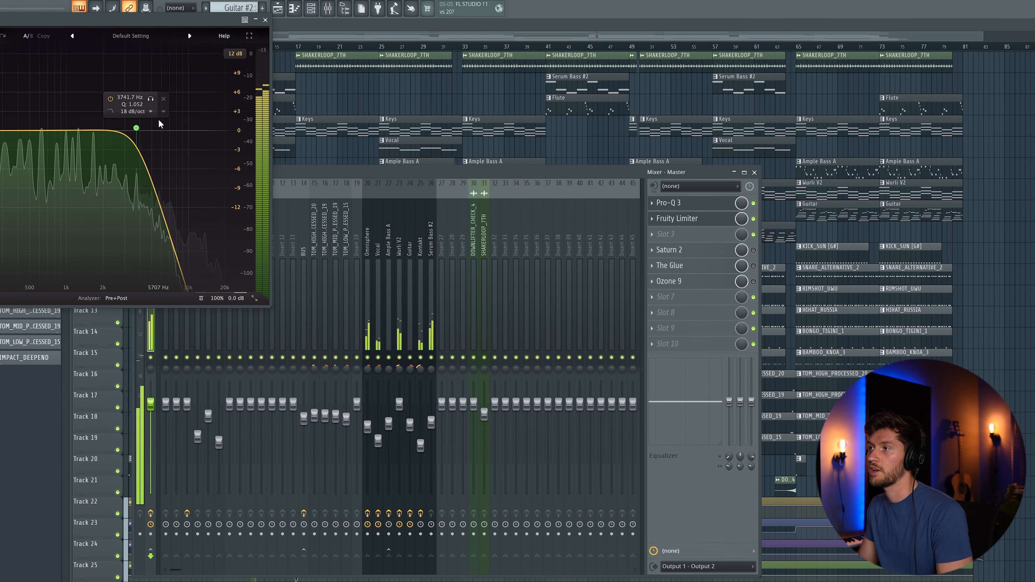
pyautogui.click(265, 20)
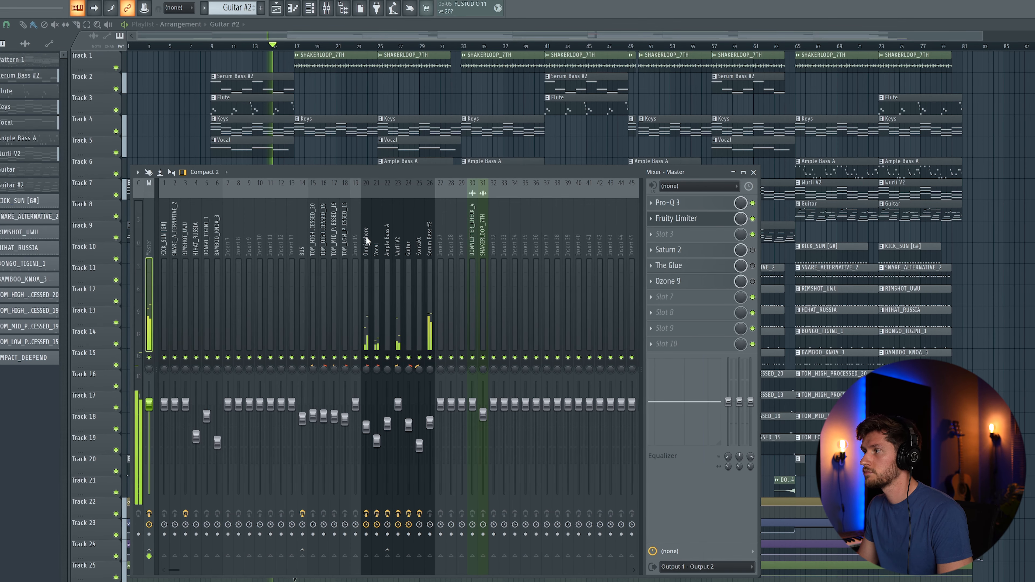
pyautogui.click(377, 246)
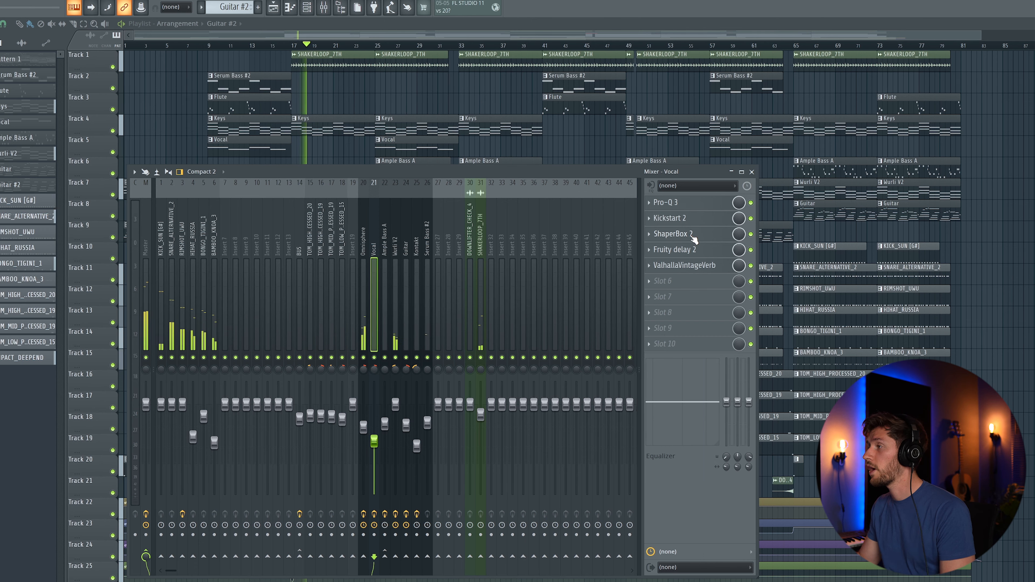
pyautogui.click(751, 172)
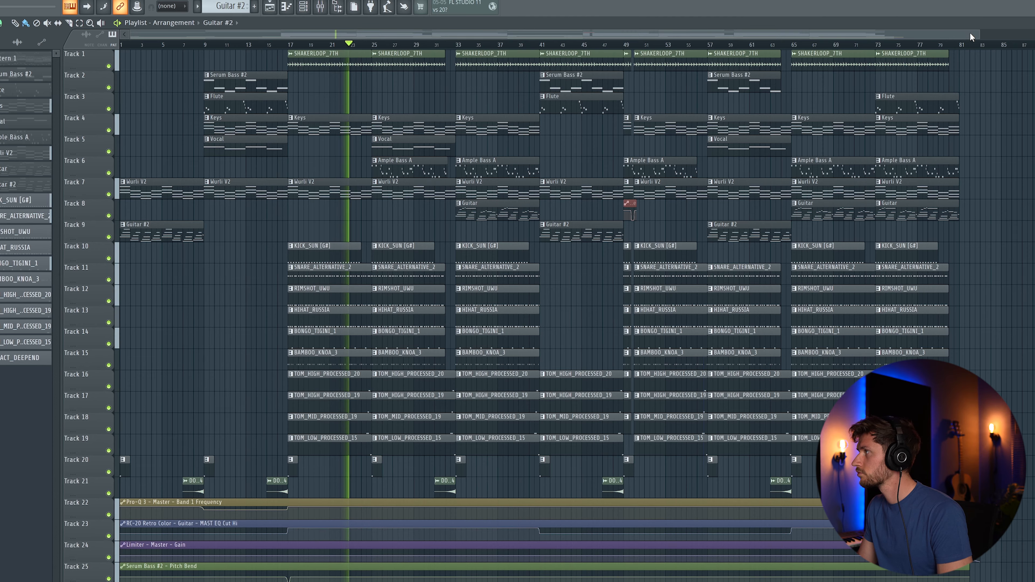
# - Zoom the playlist in and scroll right to follow playback past bar 21
pyautogui.moveTo(977, 35); pyautogui.dragTo(797, 35)
pyautogui.moveTo(412, 31); pyautogui.dragTo(509, 39)
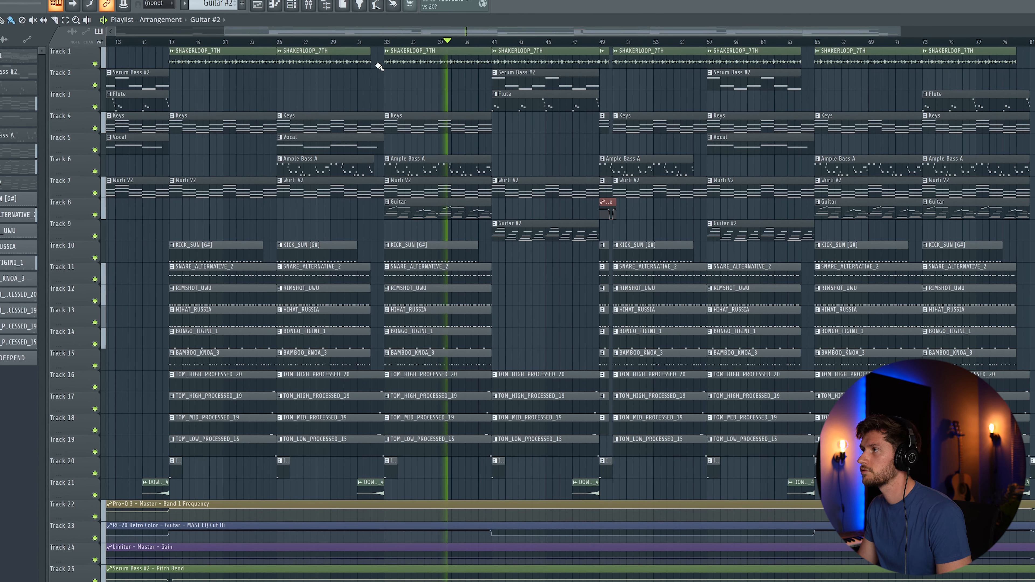
pyautogui.hscroll(4, 387, 30)
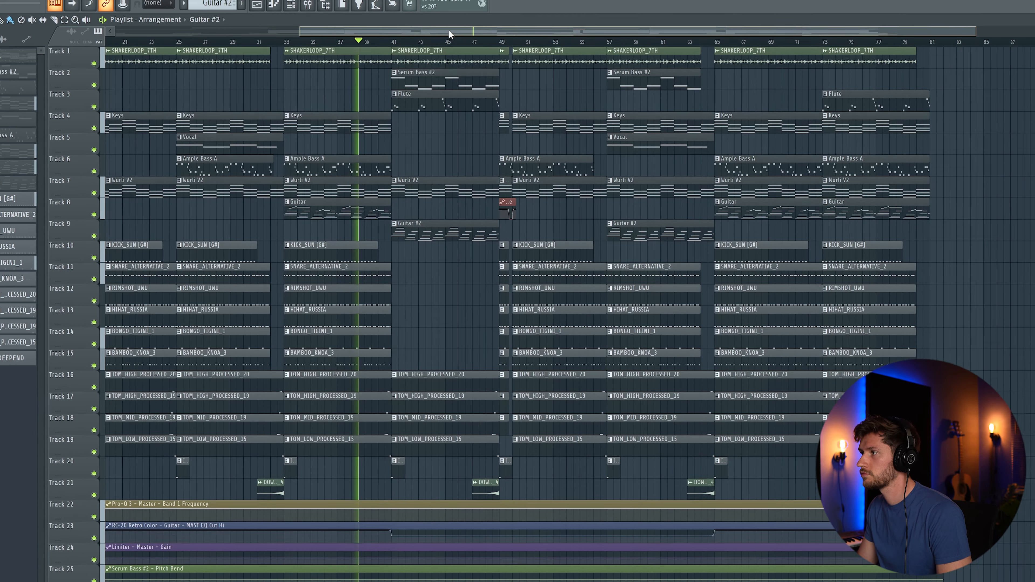
pyautogui.click(308, 6)
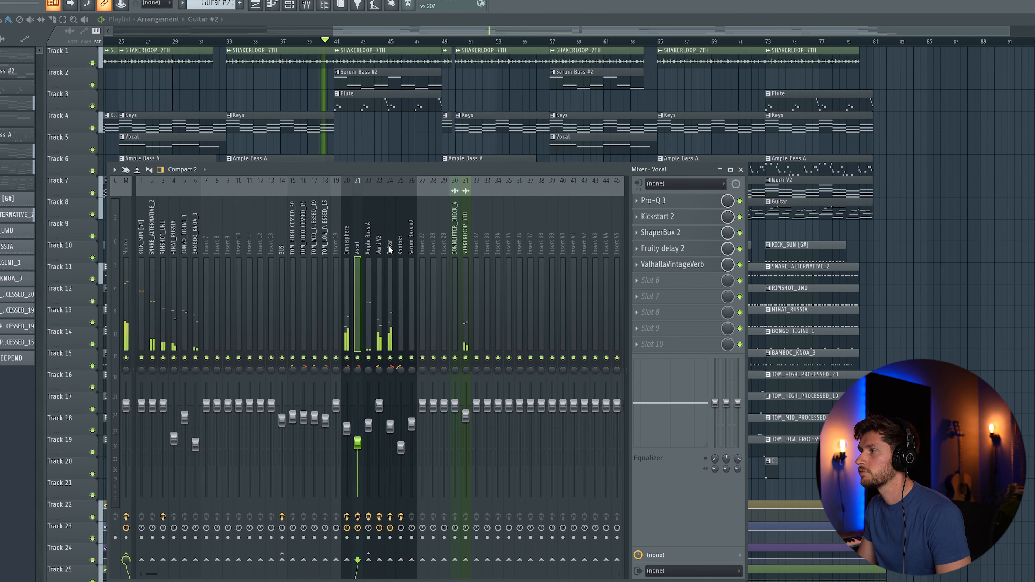
pyautogui.click(389, 277)
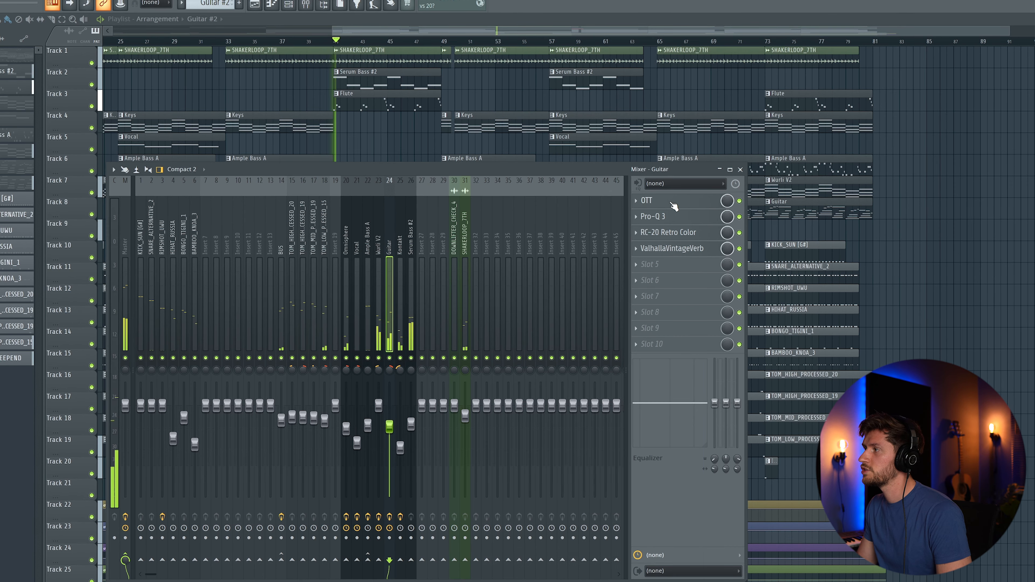
pyautogui.click(672, 233)
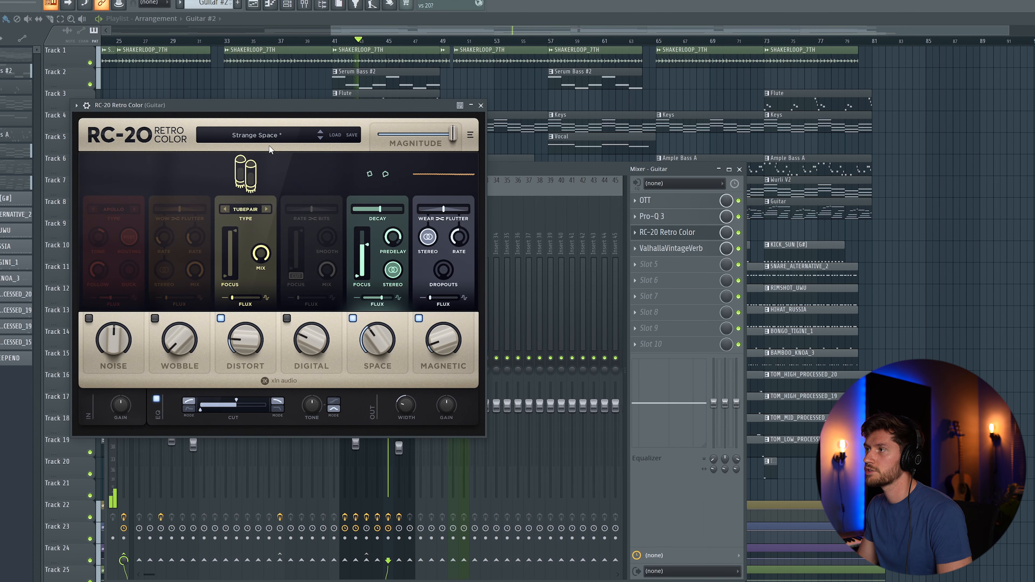
pyautogui.click(481, 106)
pyautogui.click(678, 249)
pyautogui.moveTo(72, 15); pyautogui.dragTo(364, 153)
pyautogui.click(549, 152)
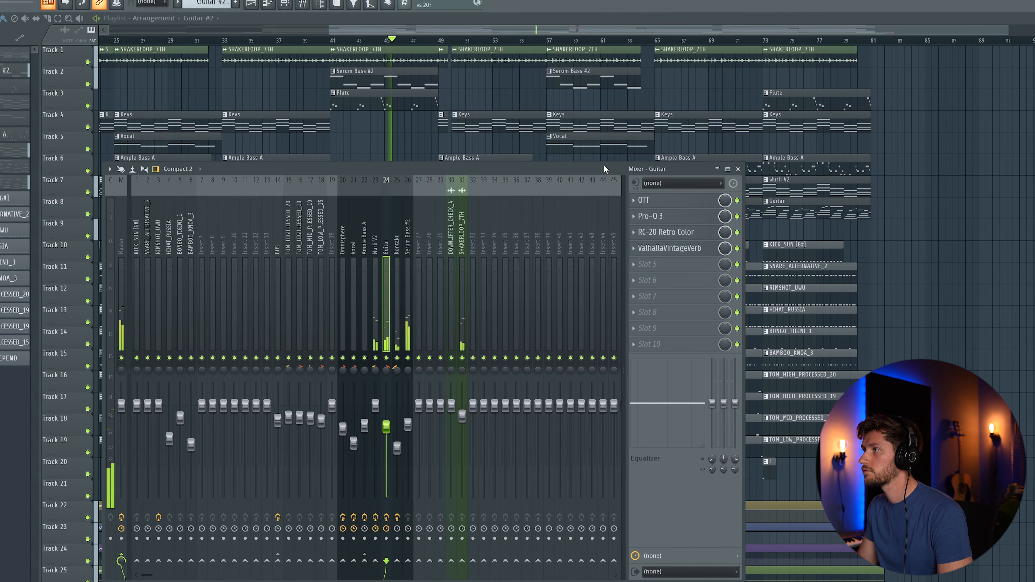
pyautogui.click(738, 170)
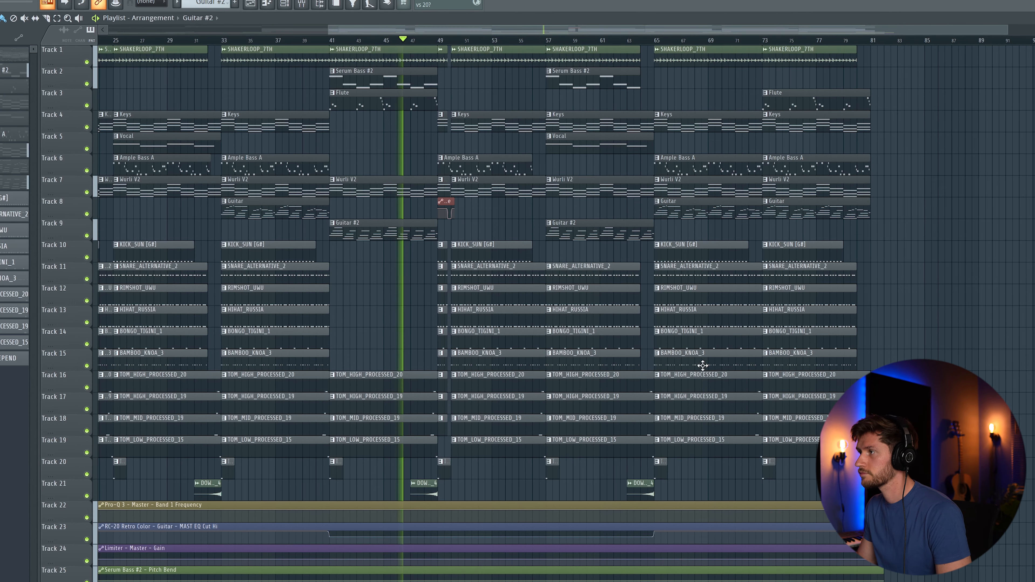
pyautogui.moveTo(326, 31); pyautogui.dragTo(429, 32)
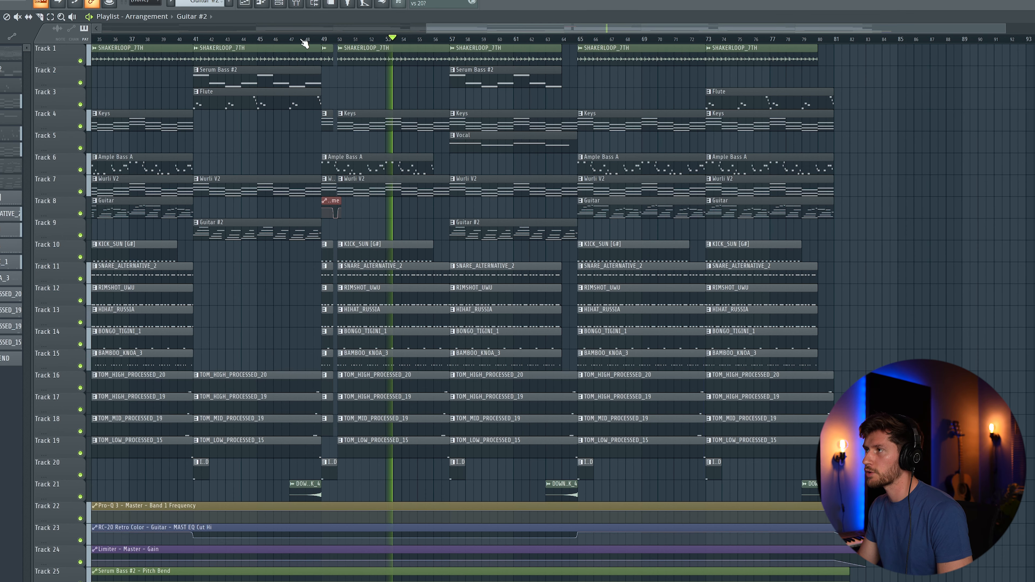
pyautogui.click(300, 5)
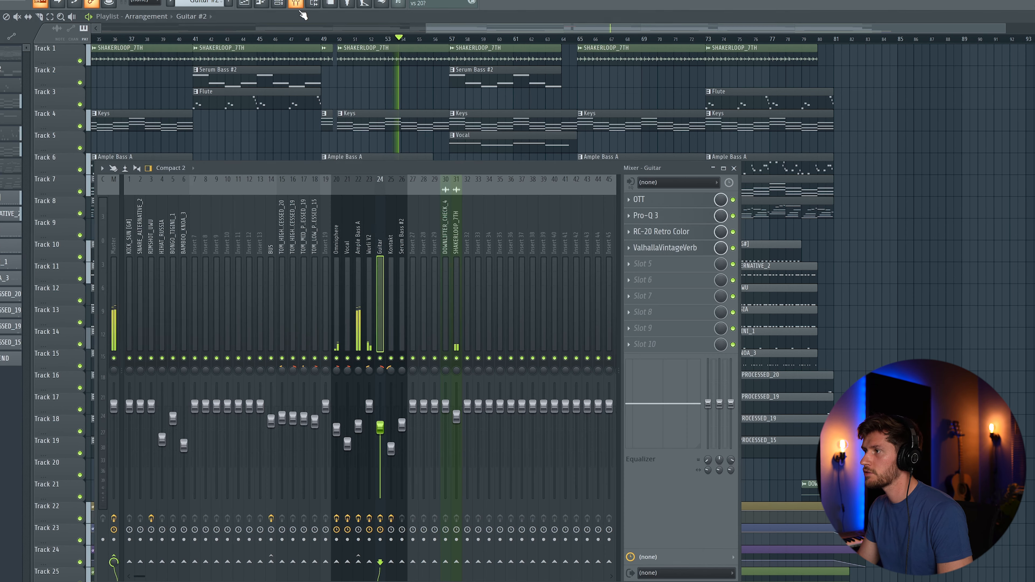
pyautogui.click(336, 245)
pyautogui.click(665, 218)
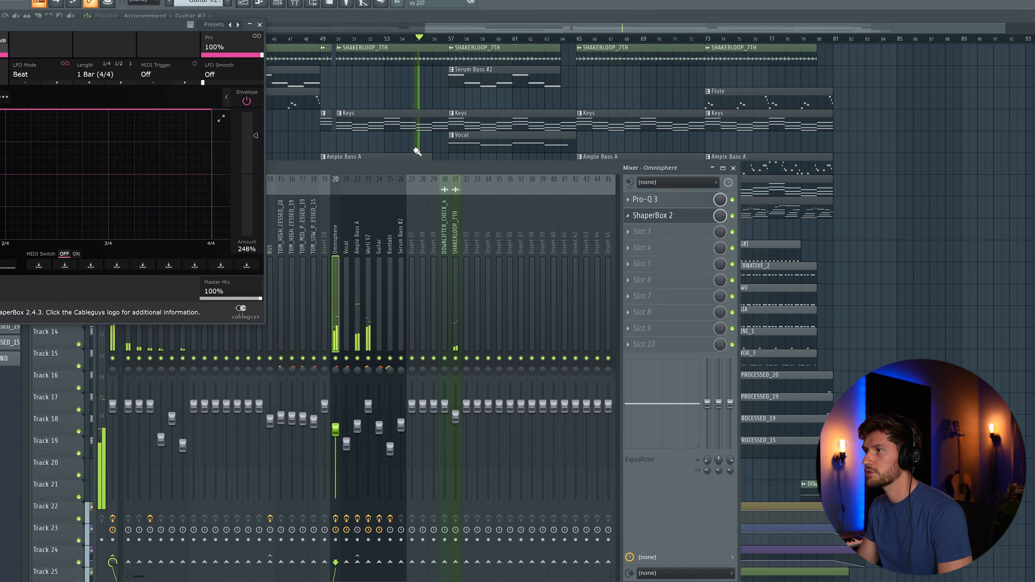
pyautogui.moveTo(54, 25); pyautogui.dragTo(337, 118)
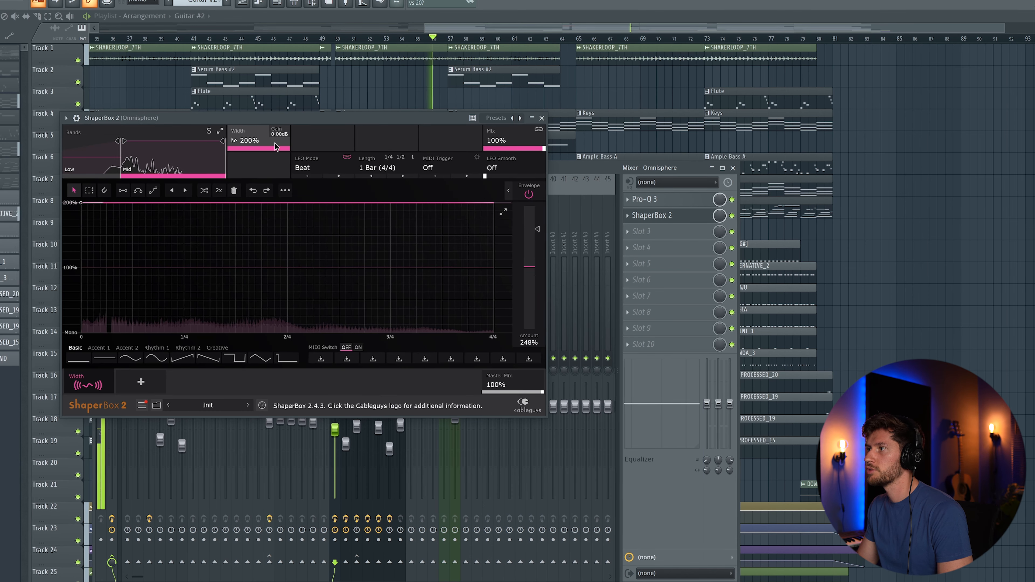
pyautogui.click(541, 118)
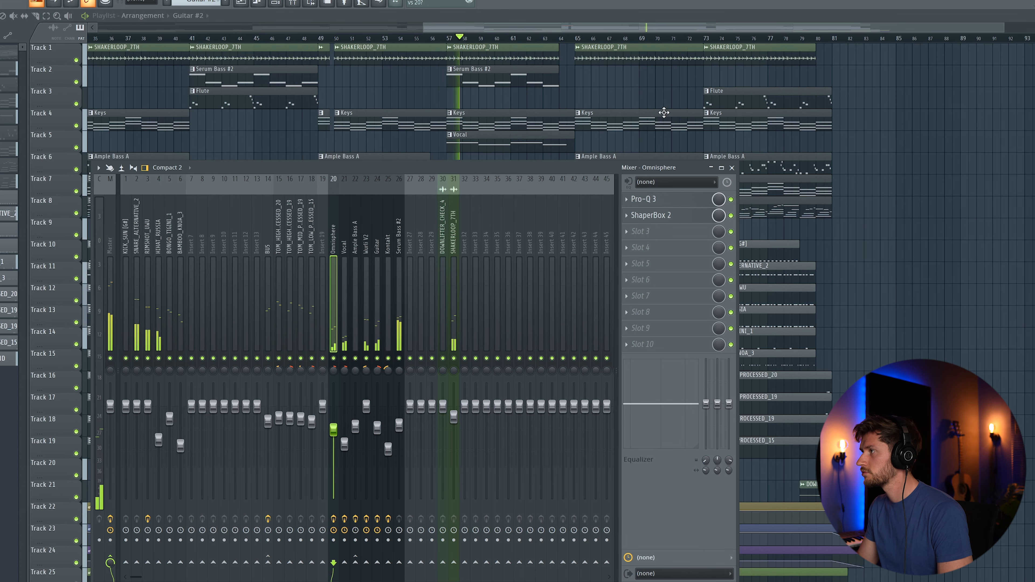
pyautogui.click(731, 168)
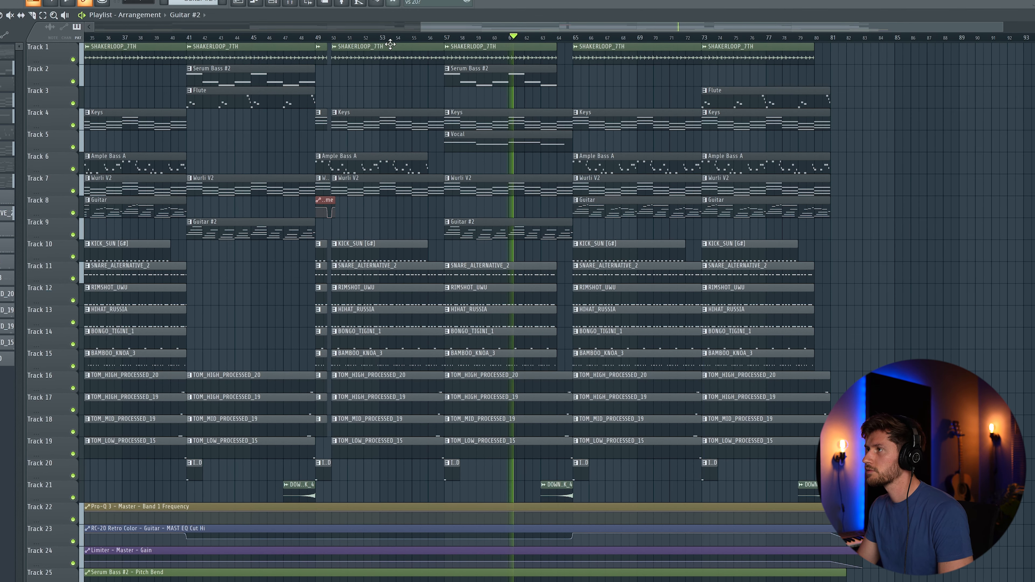
pyautogui.moveTo(438, 29); pyautogui.dragTo(487, 66)
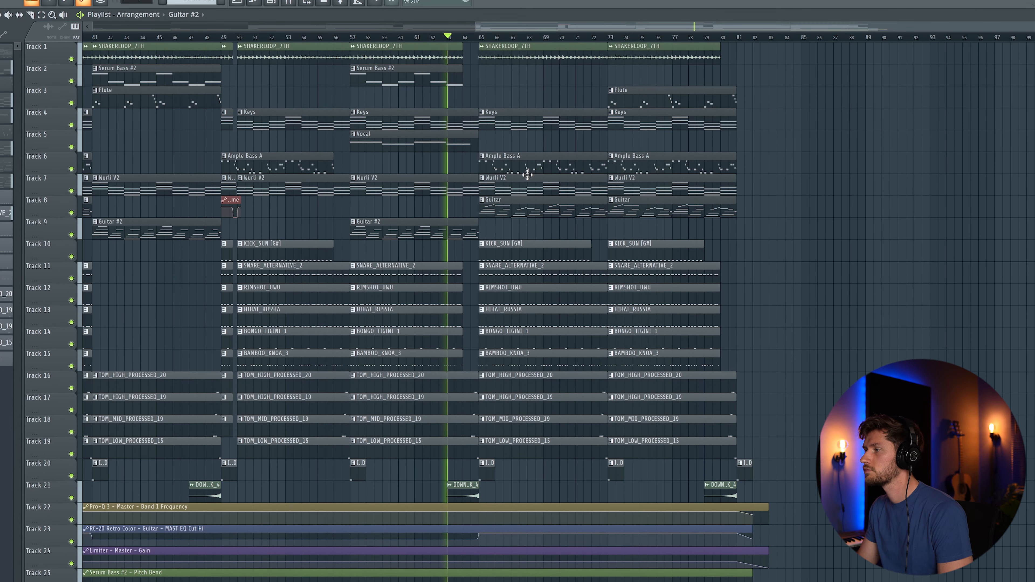